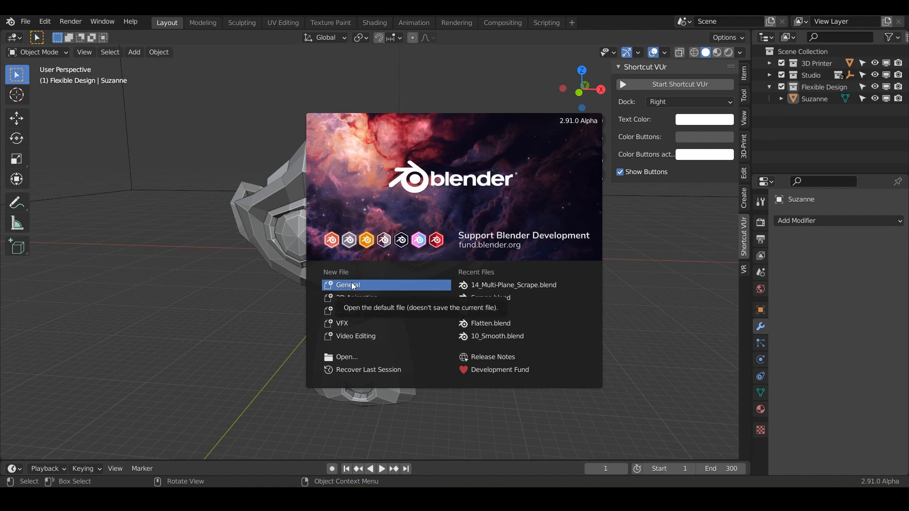
# Step: Save the file as 15_Pinch.blend in the Brushes folder
pyautogui.click(351, 286)
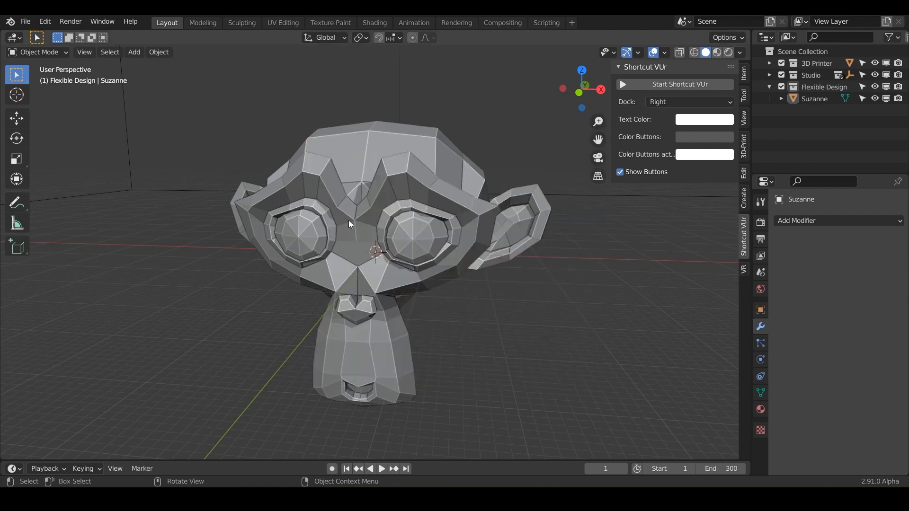
pyautogui.click(26, 21)
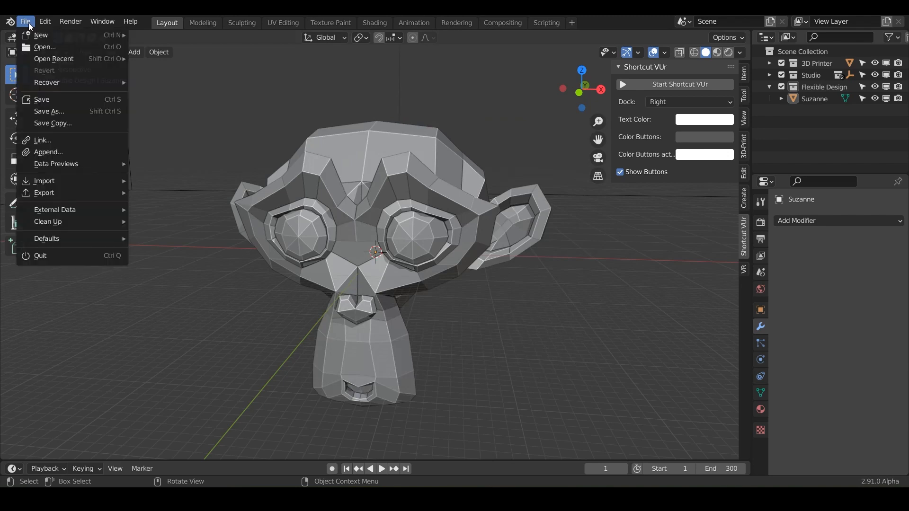
pyautogui.click(58, 110)
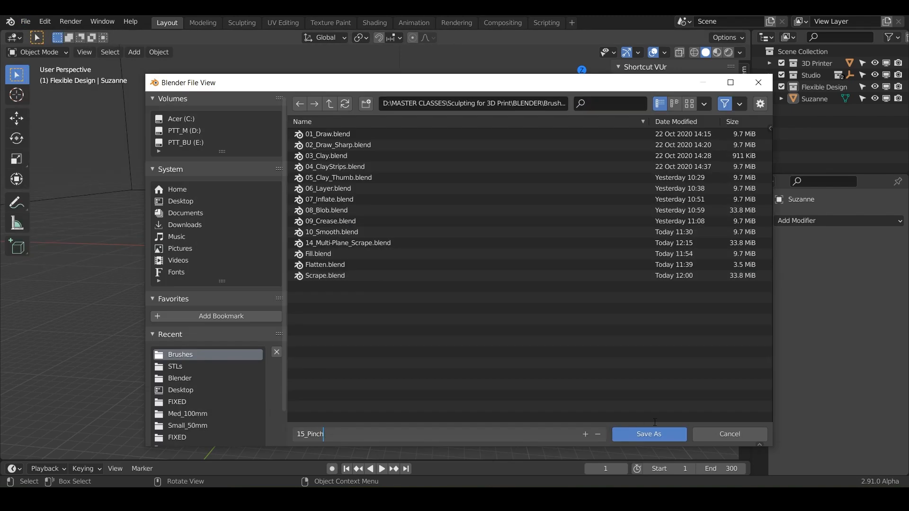
pyautogui.click(648, 434)
# Step: Select Suzanne and set the viewport lighting to MatCap with the multicoloured normal sphere
pyautogui.click(462, 237)
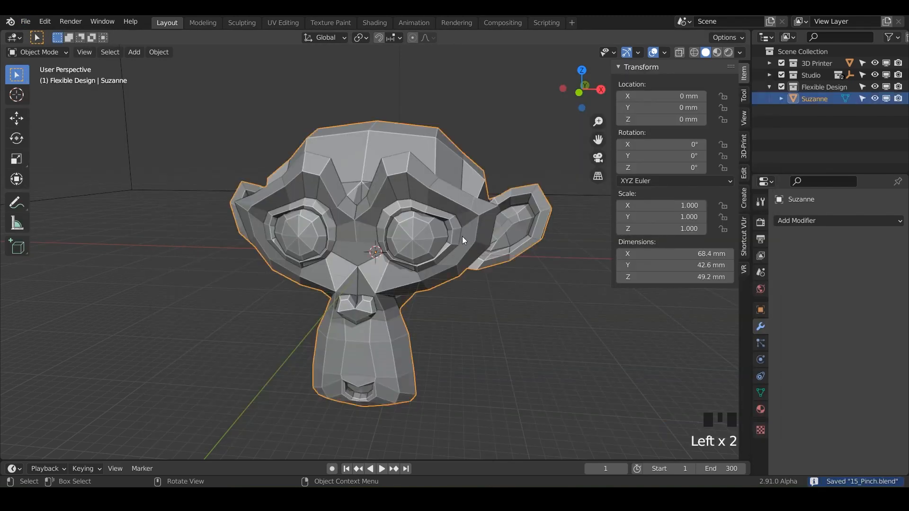
pyautogui.click(739, 52)
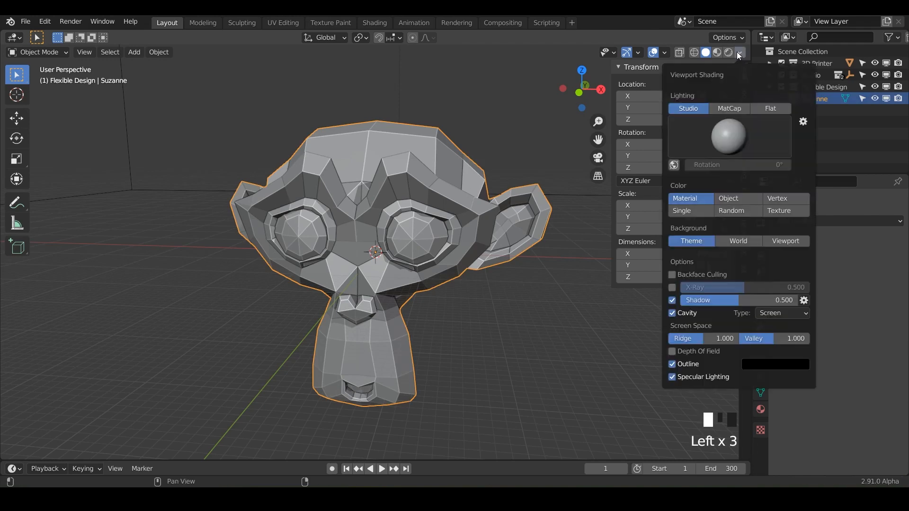
pyautogui.click(730, 109)
pyautogui.click(729, 136)
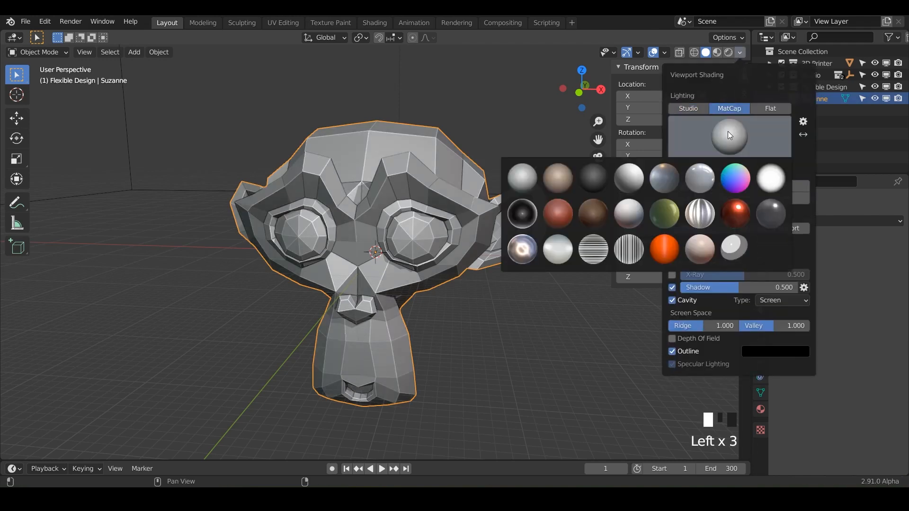
pyautogui.click(736, 179)
# Step: Add a Multiresolution modifier to Suzanne and subdivide the mesh to level 5
pyautogui.click(869, 223)
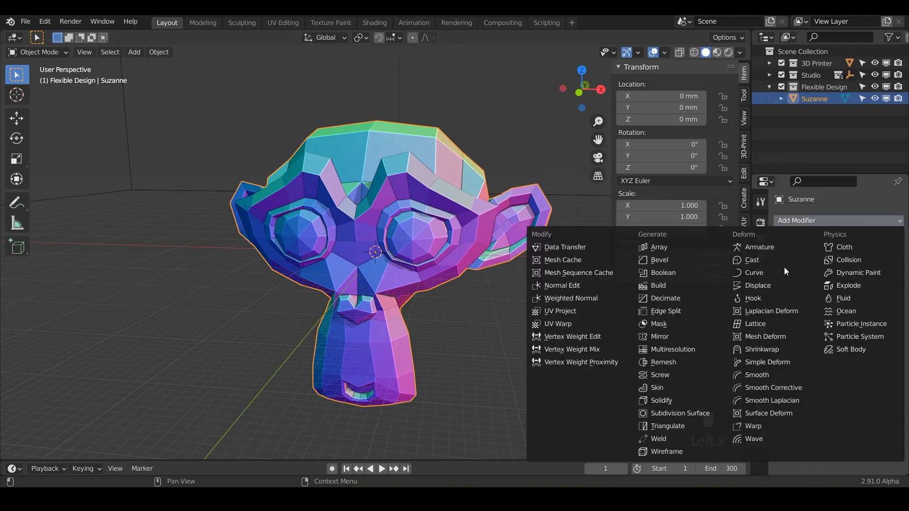
pyautogui.click(697, 351)
pyautogui.click(838, 342)
pyautogui.click(838, 342)
pyautogui.click(839, 342)
pyautogui.click(839, 342)
pyautogui.click(839, 343)
pyautogui.click(839, 343)
pyautogui.click(838, 342)
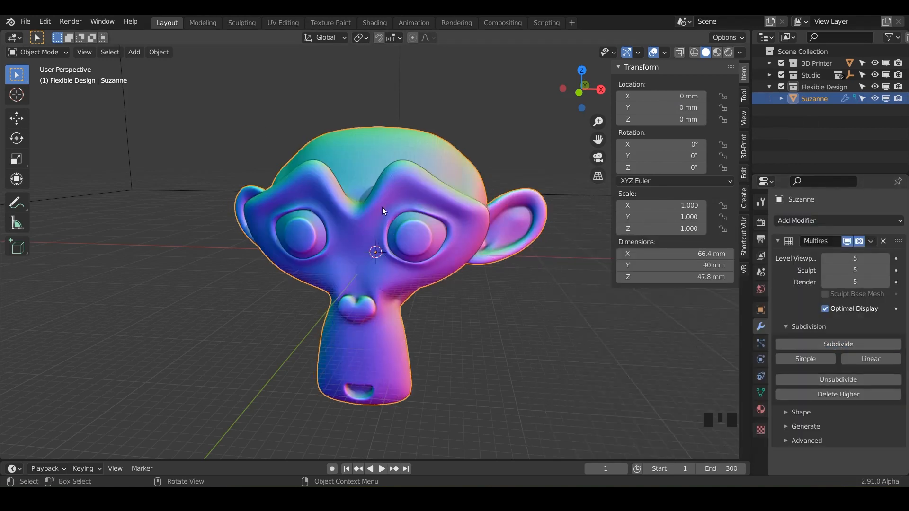
# Step: Switch Suzanne to Sculpt Mode, widen the tool list to show brush names and choose the Pinch brush
pyautogui.hotkey('ctrl', 'Tab')
pyautogui.click(354, 237)
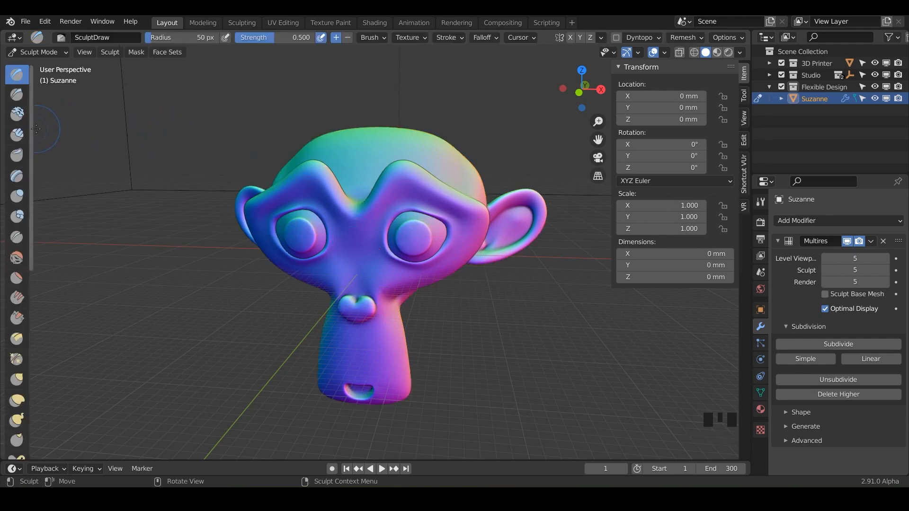
pyautogui.moveTo(33, 129); pyautogui.dragTo(118, 140)
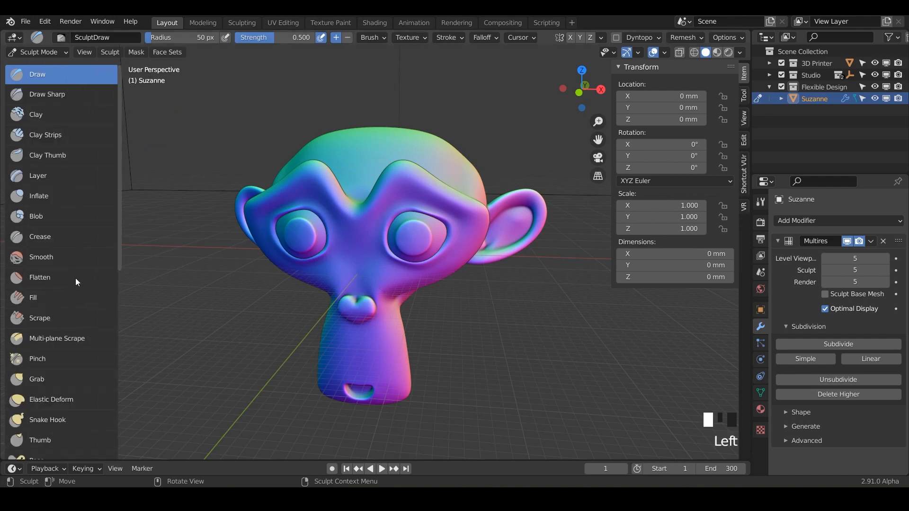
pyautogui.click(44, 358)
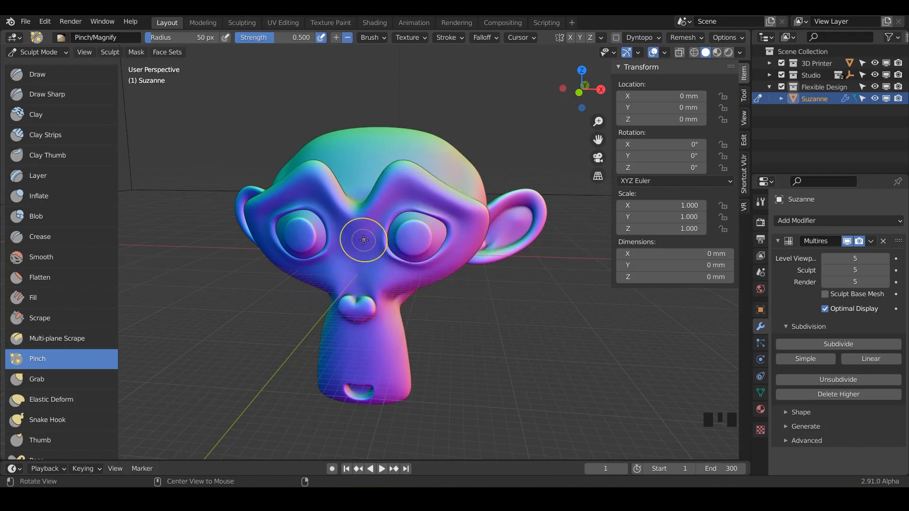
pyautogui.moveTo(361, 239); pyautogui.dragTo(289, 216, button='middle')
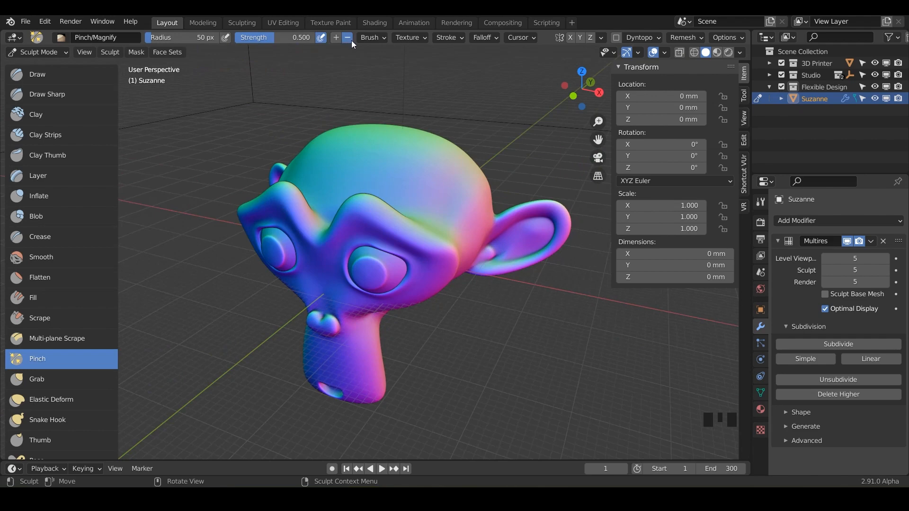
pyautogui.click(744, 96)
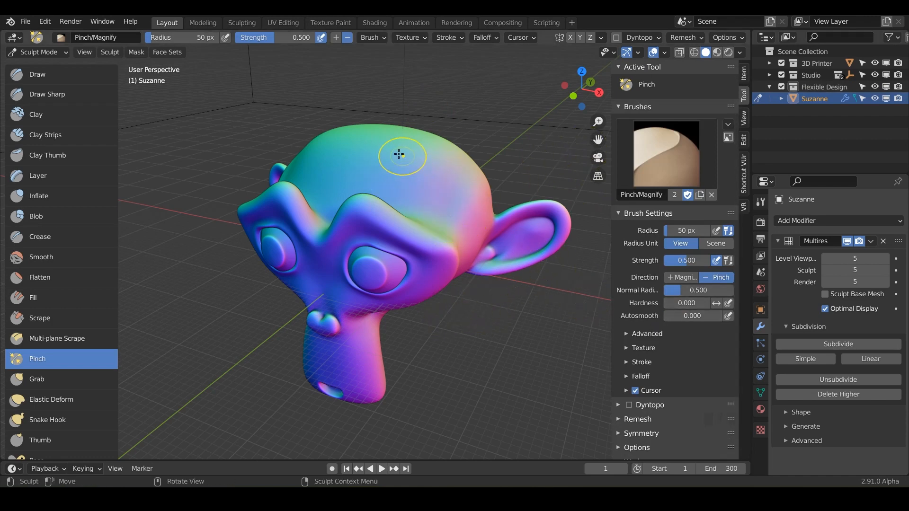
pyautogui.click(745, 76)
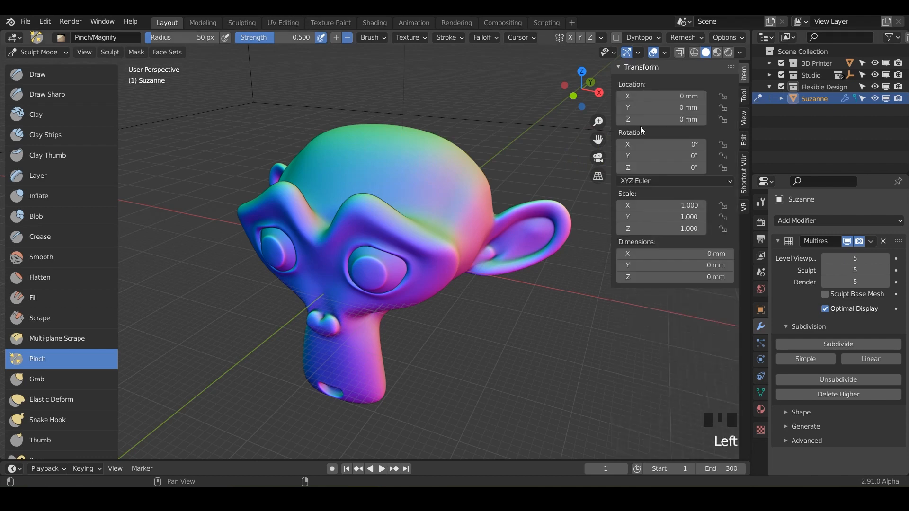
# Step: Try the 50 px Pinch brush on the brow and beside the eye on Suzanne's right side, and undo the last stroke
pyautogui.moveTo(381, 253); pyautogui.dragTo(393, 229, button='middle')
pyautogui.moveTo(491, 215); pyautogui.dragTo(484, 219)
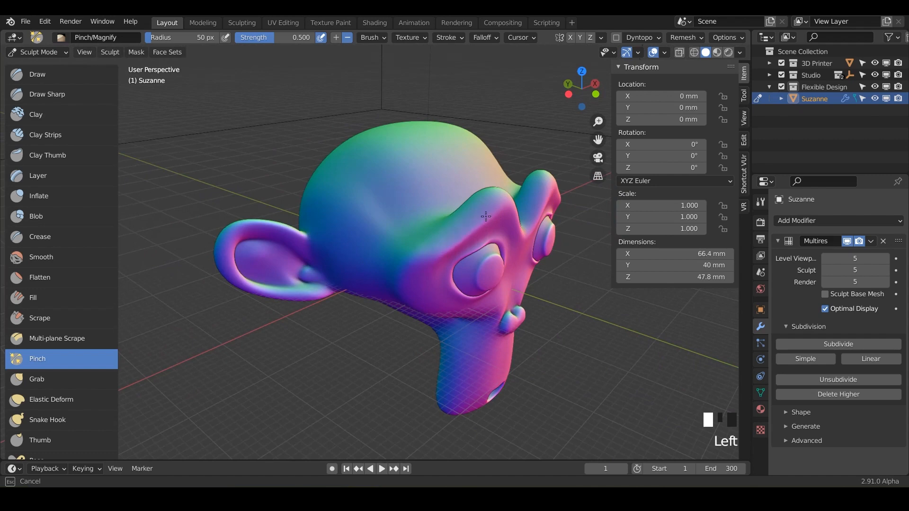
pyautogui.moveTo(457, 263)
pyautogui.mouseDown()
pyautogui.moveTo(438, 260)
pyautogui.moveTo(432, 294)
pyautogui.mouseUp()
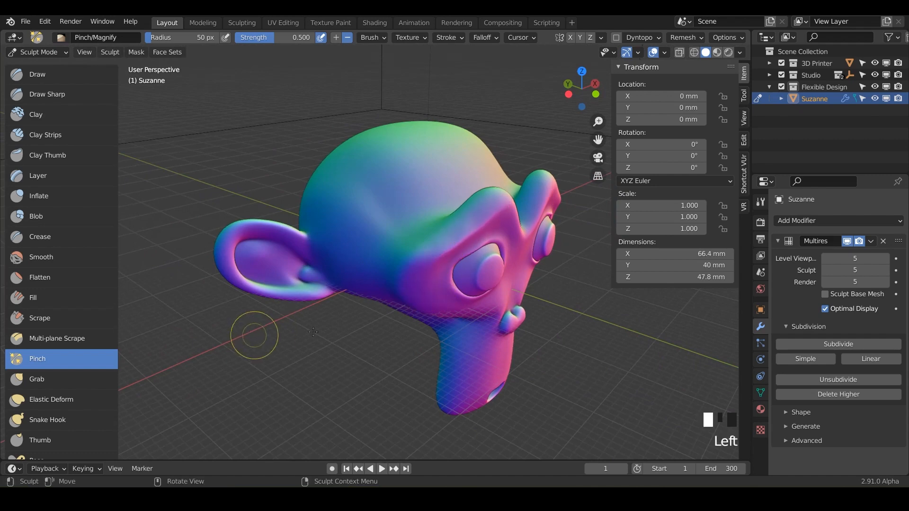
pyautogui.moveTo(475, 229)
pyautogui.mouseDown(button='middle')
pyautogui.moveTo(522, 226)
pyautogui.moveTo(499, 223)
pyautogui.moveTo(456, 249)
pyautogui.moveTo(415, 193)
pyautogui.mouseUp(button='middle')
pyautogui.hotkey('ctrl', 'z')
# Step: Pinch along the brow ridge above Suzanne's right eye and enlarge the brush radius to 125 px
pyautogui.scroll(3, 415, 193)
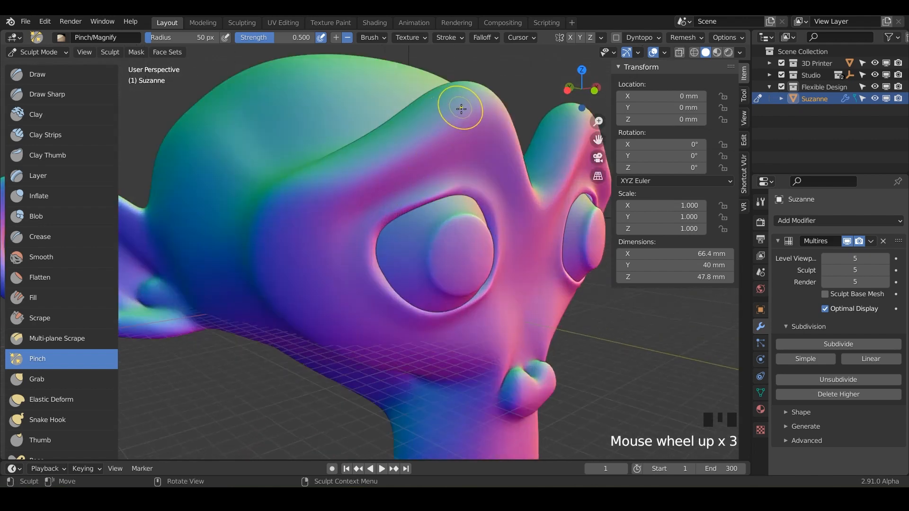
pyautogui.moveTo(463, 105); pyautogui.dragTo(446, 120)
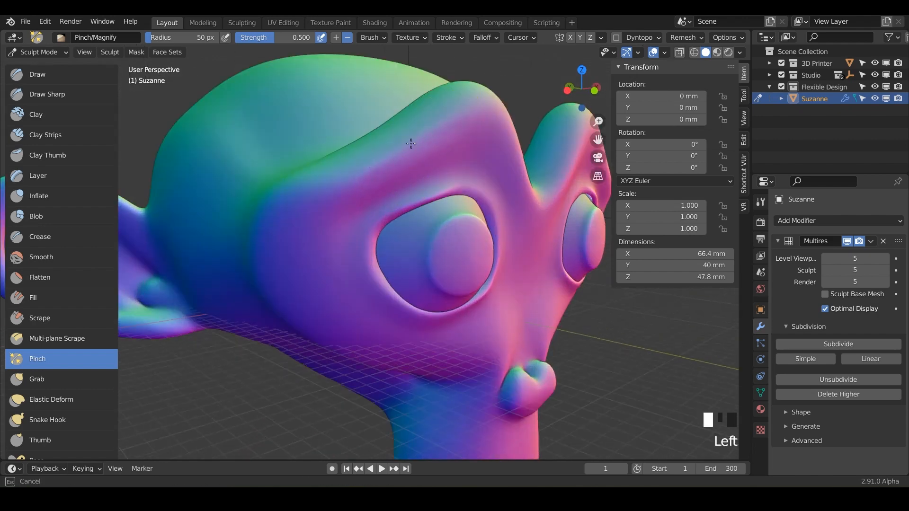
pyautogui.moveTo(411, 143); pyautogui.dragTo(443, 132)
pyautogui.press('f')
pyautogui.click(457, 124)
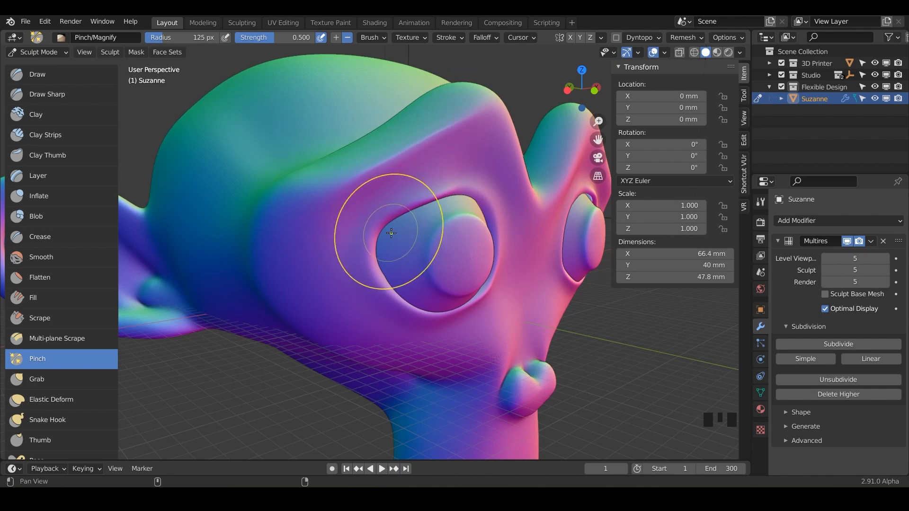
# Step: Try pinching along both of Suzanne's brow ridges with the 125 px brush at strength 0.500
pyautogui.moveTo(390, 231); pyautogui.dragTo(357, 232, button='middle')
pyautogui.keyDown('shift'); pyautogui.moveTo(357, 232); pyautogui.dragTo(313, 137, button='middle'); pyautogui.keyUp('shift')
pyautogui.scroll(2, 320, 176)
pyautogui.moveTo(313, 137)
pyautogui.mouseDown()
pyautogui.moveTo(354, 187)
pyautogui.moveTo(315, 175)
pyautogui.mouseUp()
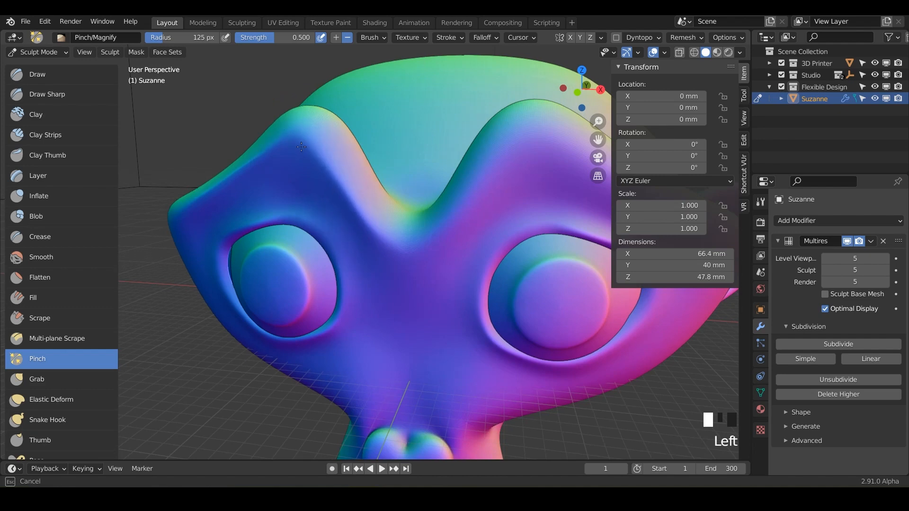
pyautogui.moveTo(295, 131)
pyautogui.mouseDown()
pyautogui.moveTo(274, 158)
pyautogui.moveTo(314, 128)
pyautogui.mouseUp()
pyautogui.moveTo(314, 128); pyautogui.dragTo(337, 248, button='middle')
pyautogui.moveTo(446, 170); pyautogui.dragTo(416, 225)
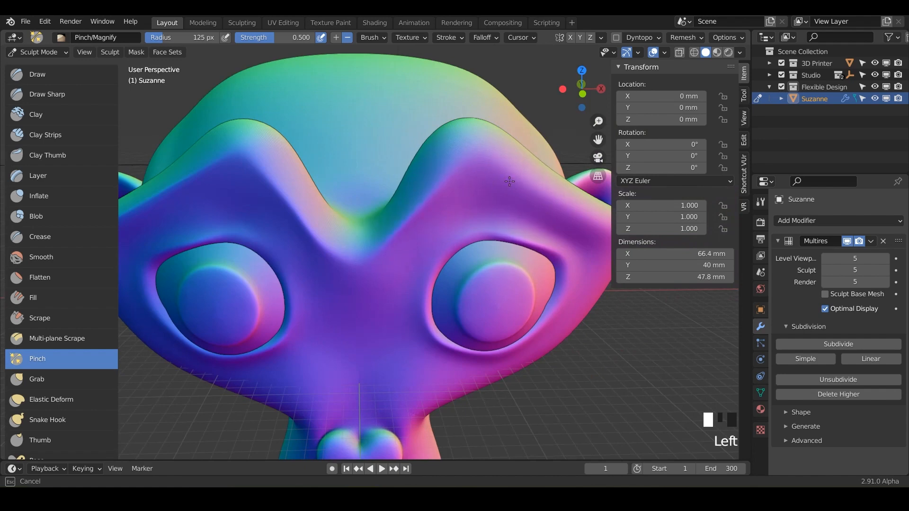
pyautogui.moveTo(509, 181); pyautogui.dragTo(589, 212)
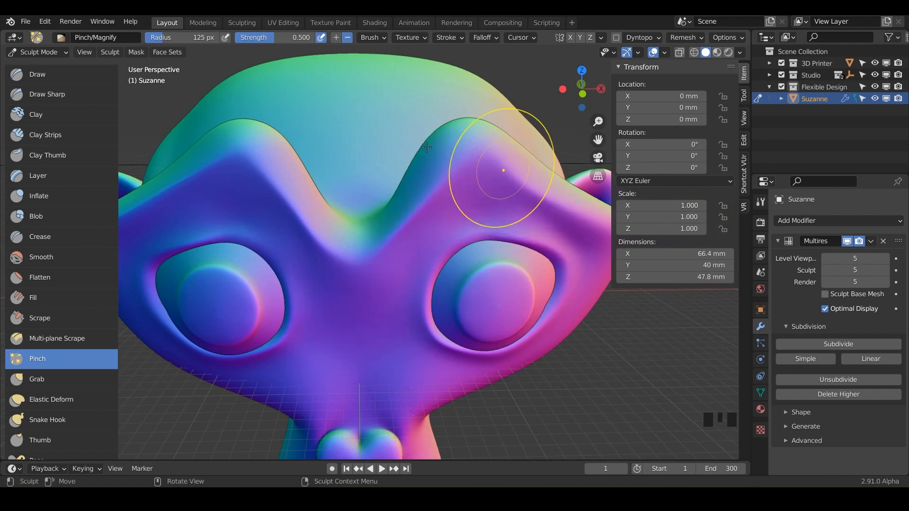
# Step: Raise the Pinch brush strength to 1.000 and undo the latest brow strokes
pyautogui.scroll(-3, 264, 95)
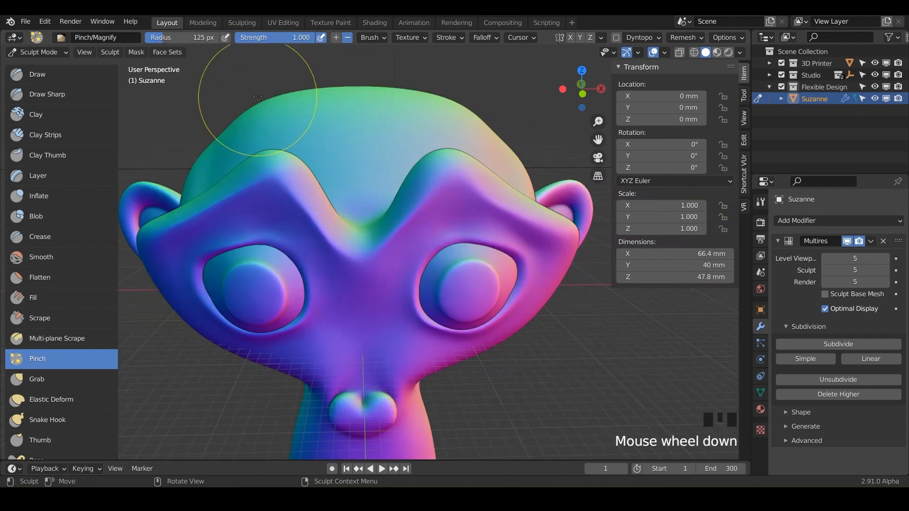
pyautogui.keyDown('shift'); pyautogui.moveTo(233, 112); pyautogui.dragTo(355, 95, button='middle'); pyautogui.keyUp('shift')
pyautogui.hotkey('ctrl', 'z')
pyautogui.hotkey('ctrl', 'z')
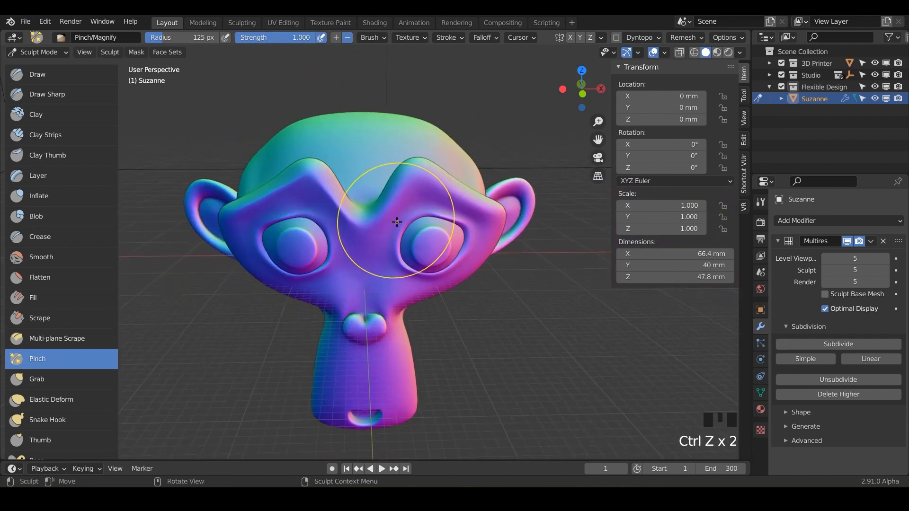
pyautogui.hotkey('ctrl', 'z')
# Step: Pinch the ridge of Suzanne's left brow at full strength, from between the eyes to its outer end, into a sharp edge
pyautogui.scroll(4, 374, 217)
pyautogui.keyDown('shift'); pyautogui.moveTo(402, 158); pyautogui.dragTo(378, 202, button='middle'); pyautogui.keyUp('shift')
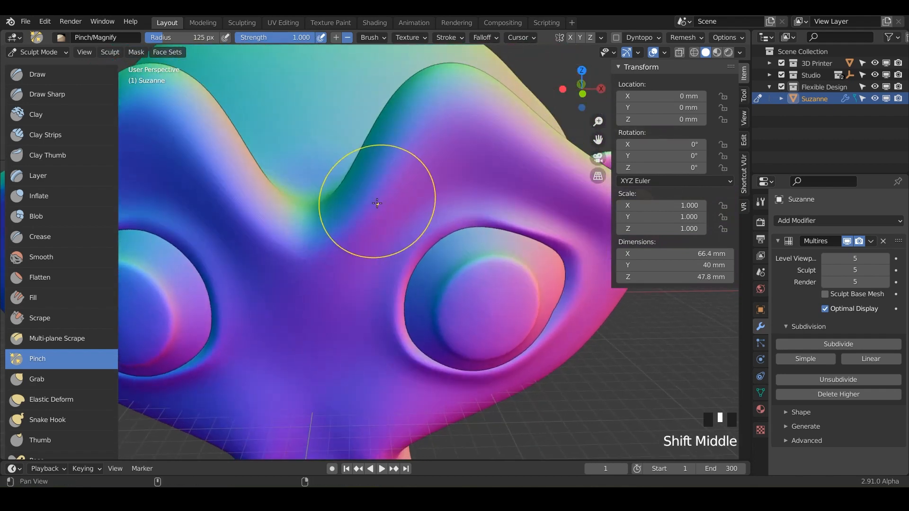
pyautogui.moveTo(338, 244); pyautogui.dragTo(337, 245)
pyautogui.moveTo(374, 169); pyautogui.dragTo(335, 233)
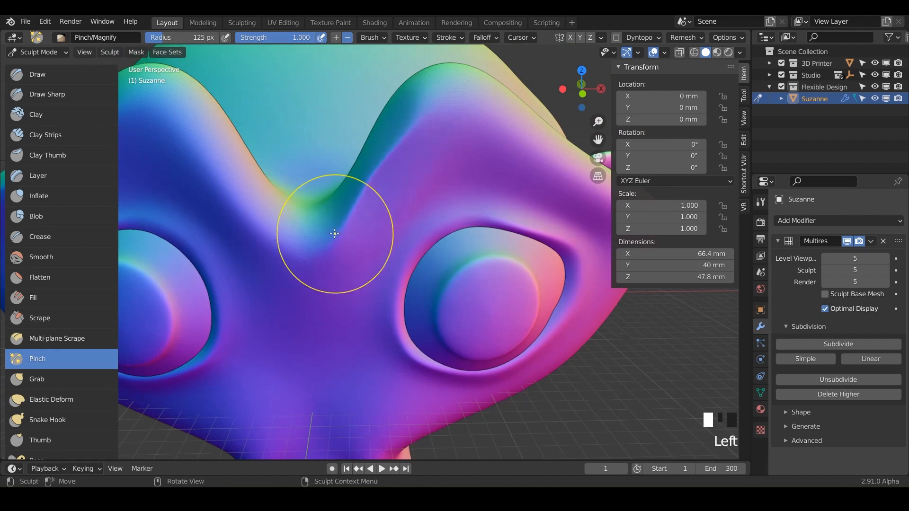
pyautogui.moveTo(419, 146); pyautogui.dragTo(355, 203, button='middle')
pyautogui.moveTo(329, 193)
pyautogui.mouseDown()
pyautogui.moveTo(337, 180)
pyautogui.moveTo(546, 284)
pyautogui.moveTo(367, 189)
pyautogui.mouseUp()
pyautogui.moveTo(444, 244)
pyautogui.mouseDown(button='middle')
pyautogui.moveTo(453, 235)
pyautogui.moveTo(406, 208)
pyautogui.mouseUp(button='middle')
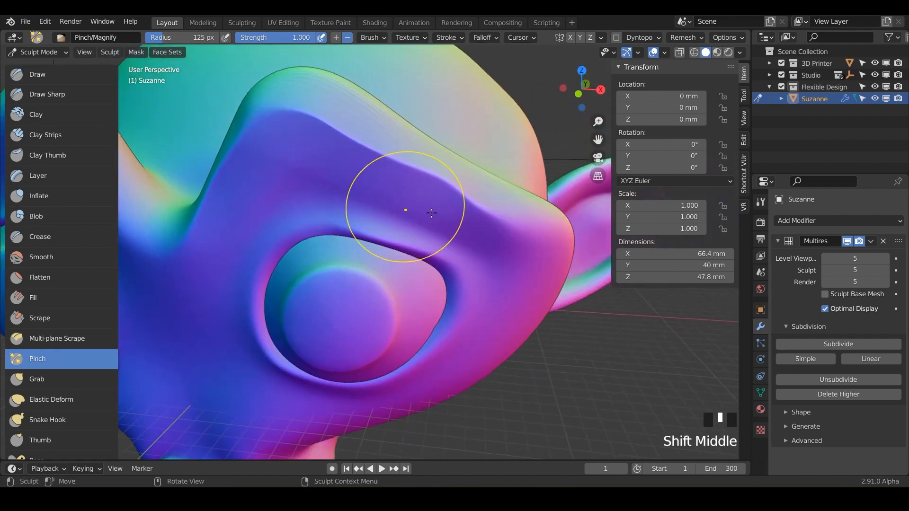
pyautogui.moveTo(479, 219)
pyautogui.mouseDown()
pyautogui.moveTo(495, 219)
pyautogui.moveTo(318, 136)
pyautogui.moveTo(517, 229)
pyautogui.mouseUp()
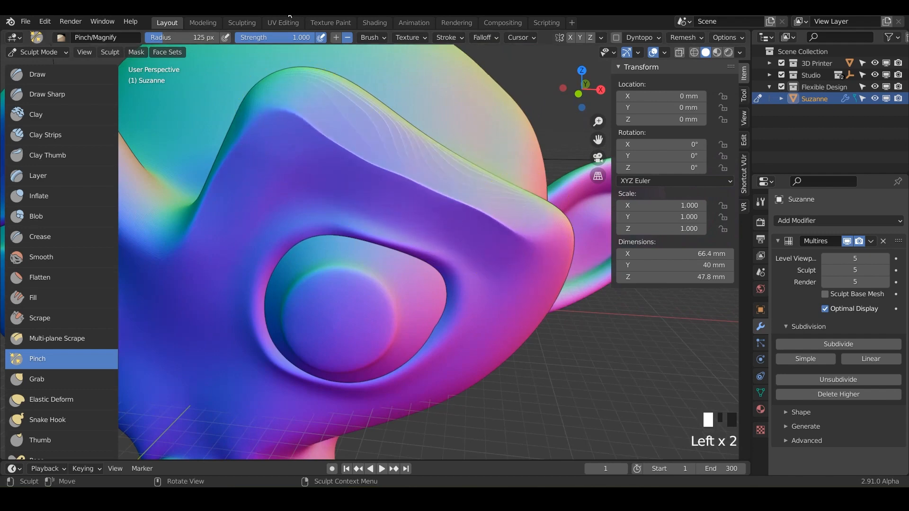
# Step: Smooth the surface along the top of the pinched left brow and set the Pinch brush strength to 0.250
pyautogui.keyDown('shift'); pyautogui.moveTo(329, 130); pyautogui.dragTo(454, 197); pyautogui.keyUp('shift')
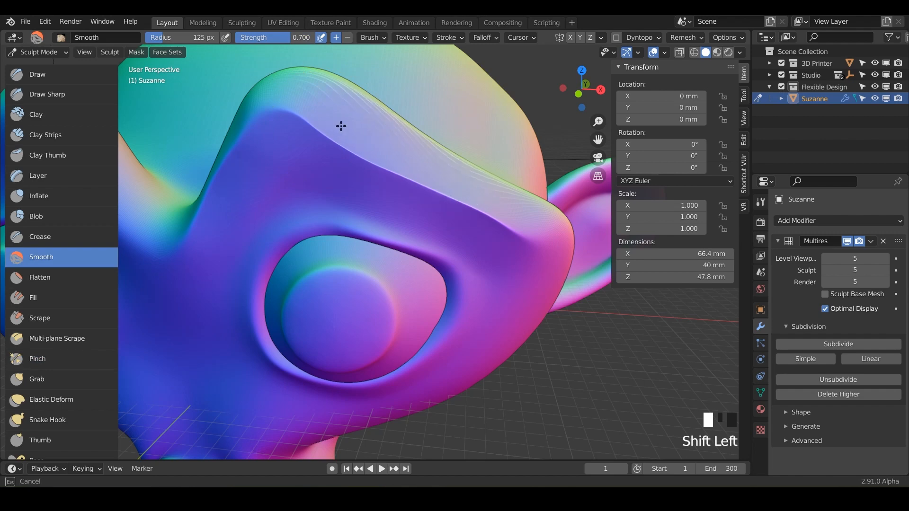
pyautogui.keyDown('shift'); pyautogui.moveTo(341, 125); pyautogui.dragTo(284, 52); pyautogui.keyUp('shift')
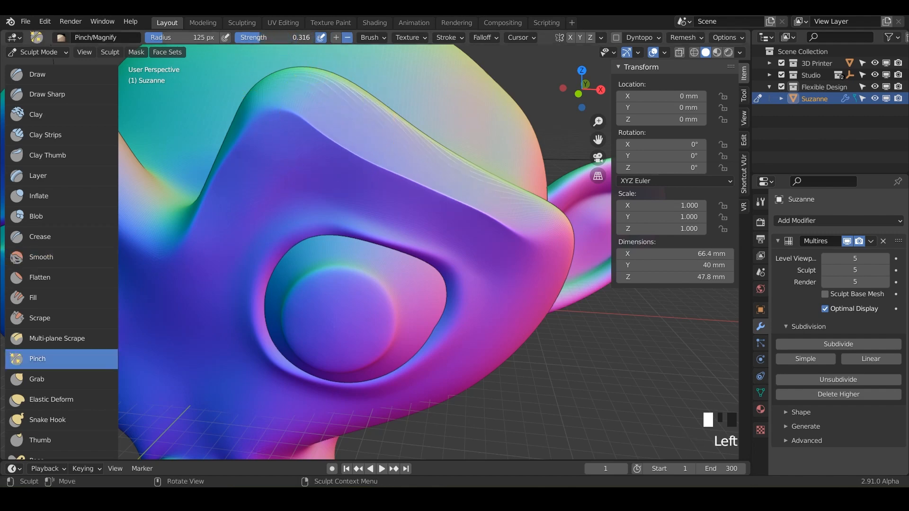
pyautogui.click(250, 38)
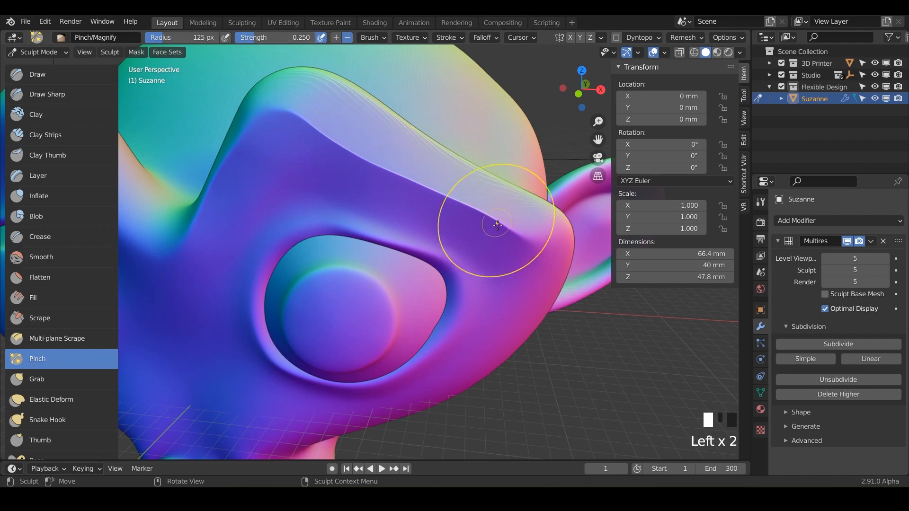
# Step: Pinch the edge running down from the outer end of the left brow to the cheek at strength 0.250
pyautogui.moveTo(524, 270); pyautogui.dragTo(493, 267, button='middle')
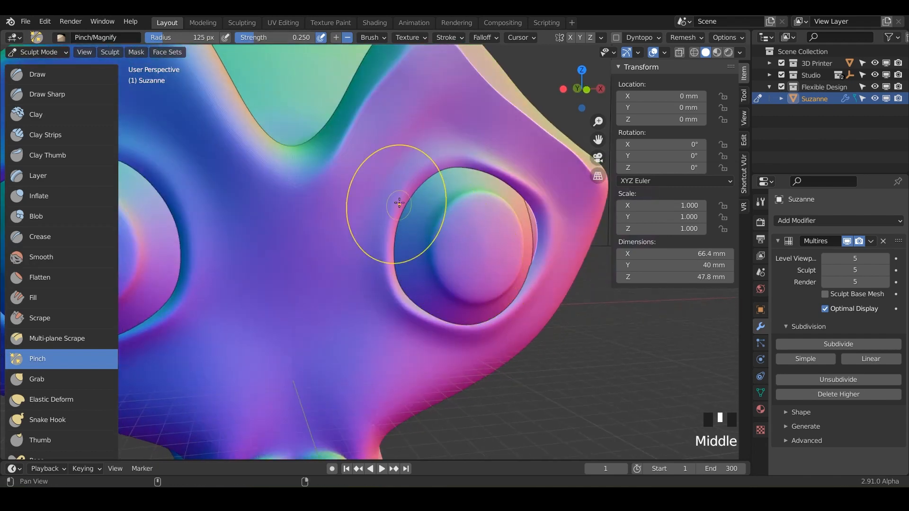
pyautogui.keyDown('shift'); pyautogui.moveTo(394, 203); pyautogui.dragTo(255, 71, button='middle'); pyautogui.keyUp('shift')
pyautogui.moveTo(377, 190); pyautogui.dragTo(311, 190, button='middle')
pyautogui.click(332, 76)
pyautogui.moveTo(332, 76); pyautogui.dragTo(348, 82)
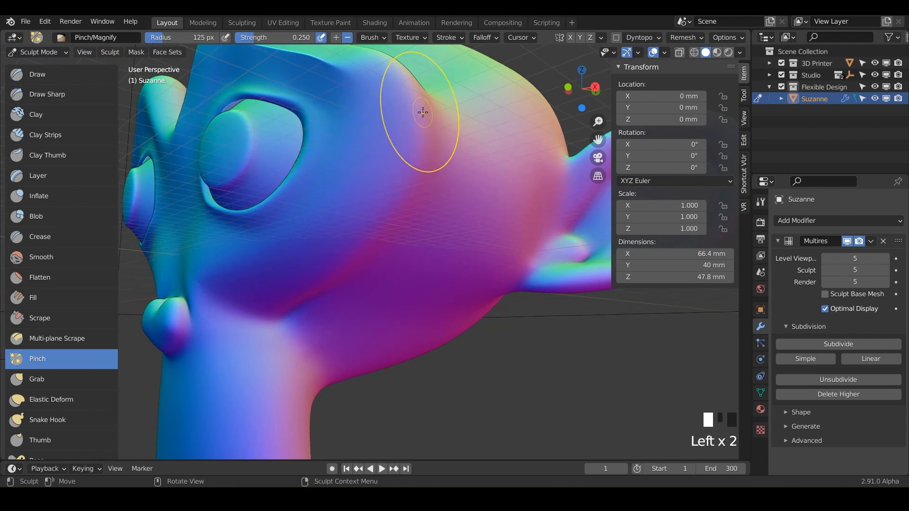
pyautogui.moveTo(423, 112); pyautogui.dragTo(422, 153)
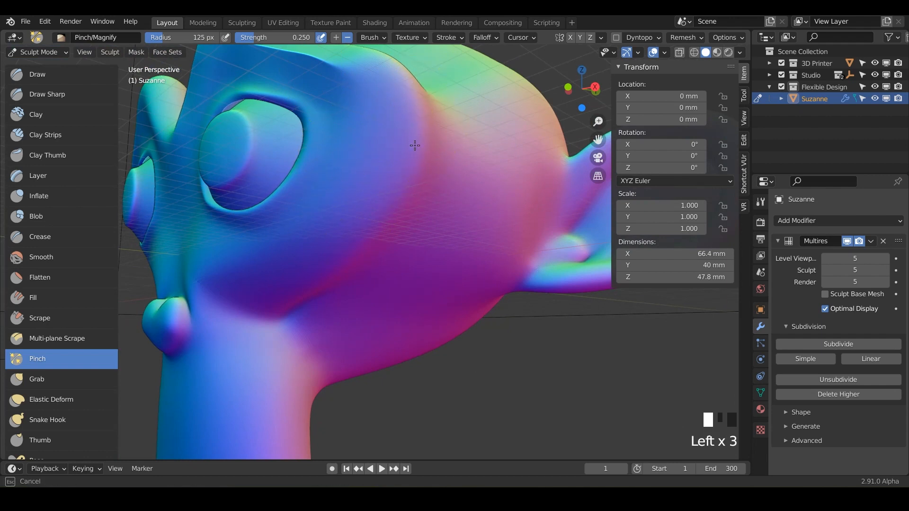
pyautogui.moveTo(377, 232); pyautogui.dragTo(369, 240)
pyautogui.moveTo(402, 182); pyautogui.dragTo(420, 124)
pyautogui.moveTo(416, 105); pyautogui.dragTo(416, 102)
pyautogui.moveTo(416, 171); pyautogui.dragTo(418, 132)
pyautogui.moveTo(414, 182); pyautogui.dragTo(406, 199)
pyautogui.moveTo(406, 199); pyautogui.dragTo(388, 207, button='middle')
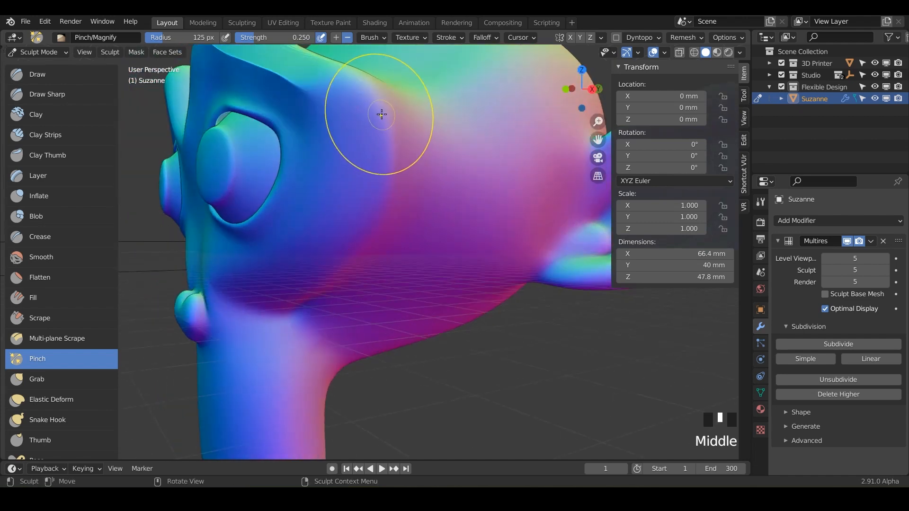
# Step: Pinch the outer corner of Suzanne's left brow, where the cheek edge meets the brow ridge, at strength 0.250
pyautogui.moveTo(382, 114)
pyautogui.mouseDown()
pyautogui.moveTo(392, 161)
pyautogui.moveTo(374, 82)
pyautogui.mouseUp()
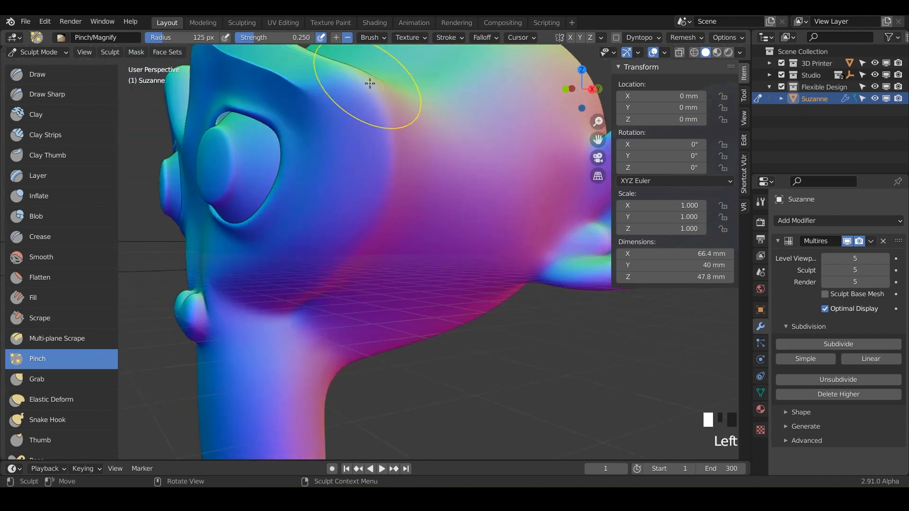
pyautogui.moveTo(374, 83)
pyautogui.mouseDown(button='middle')
pyautogui.moveTo(348, 114)
pyautogui.moveTo(365, 143)
pyautogui.moveTo(351, 231)
pyautogui.mouseUp(button='middle')
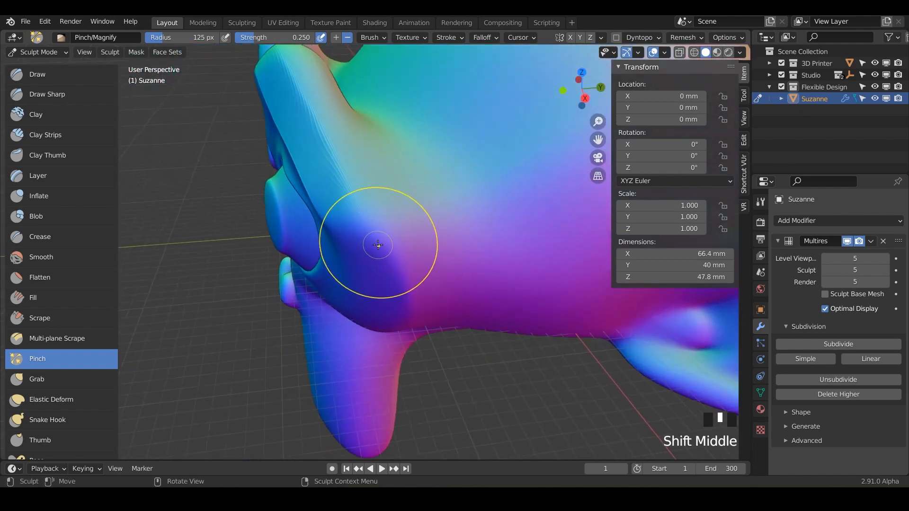
pyautogui.moveTo(375, 237); pyautogui.dragTo(355, 203)
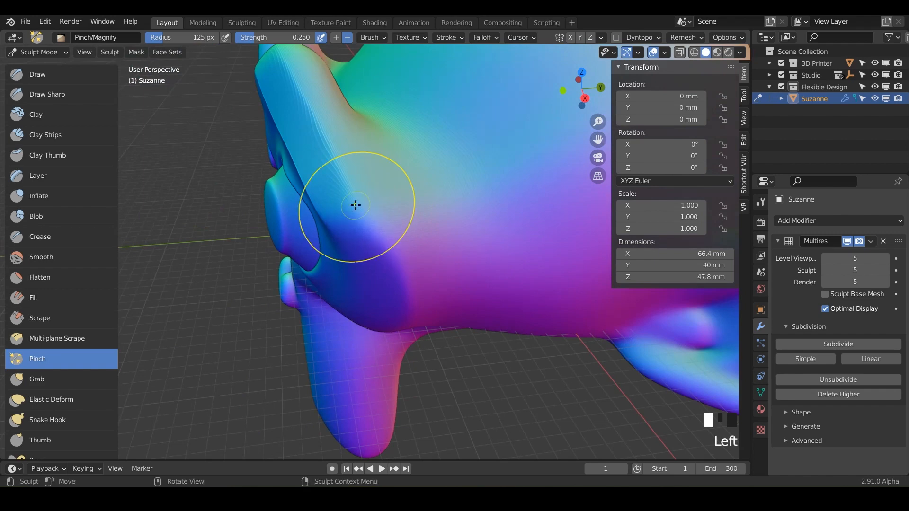
# Step: Set the Pinch brush strength to 0.5 and sharpen the edge from the left brow's outer end down along the cheek
pyautogui.click(263, 36)
pyautogui.write('0.5')
pyautogui.press('Return')
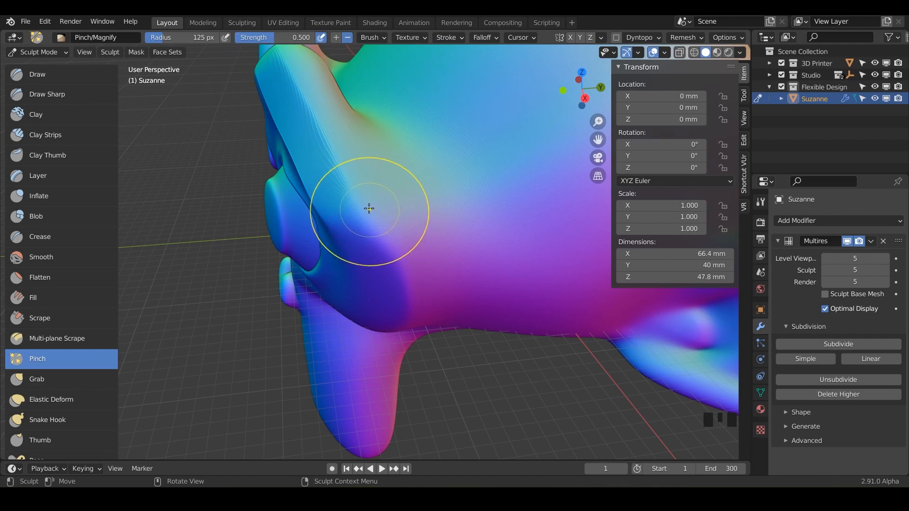
pyautogui.moveTo(367, 205); pyautogui.dragTo(379, 243)
pyautogui.moveTo(380, 242); pyautogui.dragTo(368, 183, button='middle')
pyautogui.moveTo(367, 183)
pyautogui.mouseDown()
pyautogui.moveTo(384, 289)
pyautogui.moveTo(369, 260)
pyautogui.moveTo(374, 231)
pyautogui.moveTo(365, 280)
pyautogui.mouseUp()
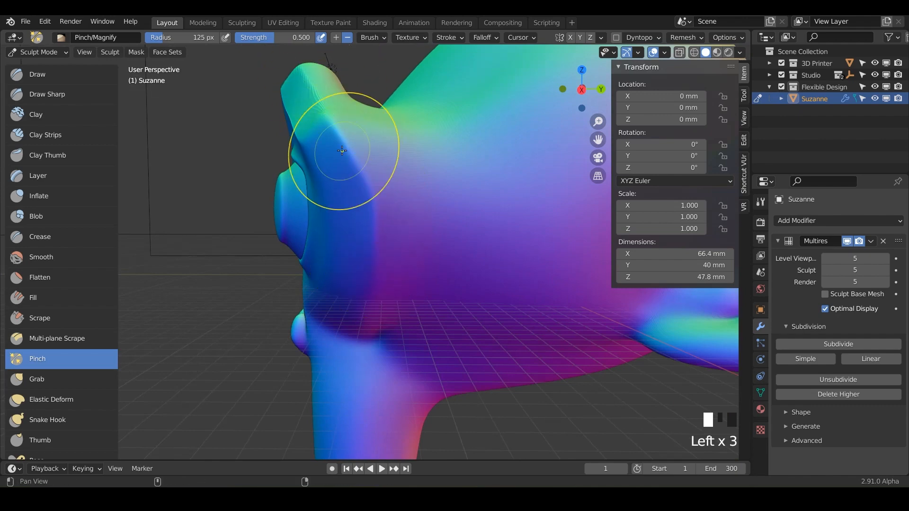
pyautogui.keyDown('shift'); pyautogui.moveTo(325, 163); pyautogui.dragTo(296, 135, button='middle'); pyautogui.keyUp('shift')
pyautogui.moveTo(304, 253); pyautogui.dragTo(314, 233, button='middle')
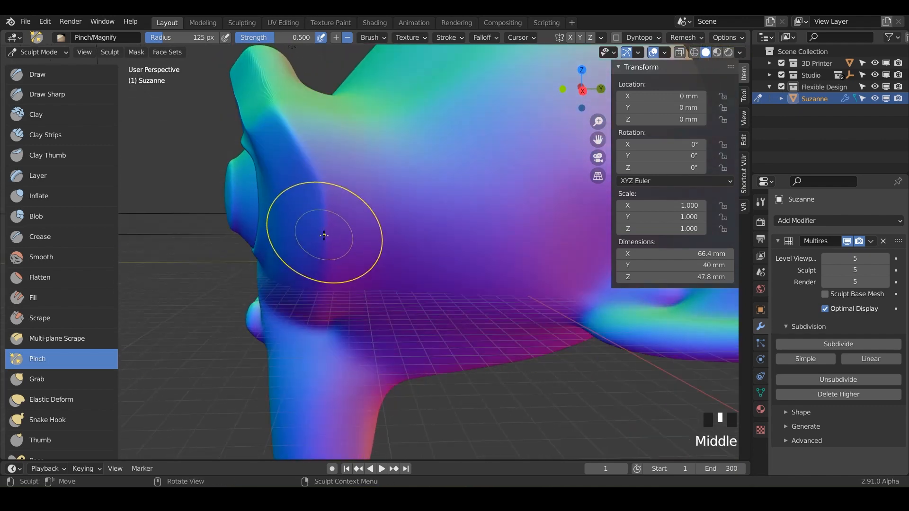
pyautogui.moveTo(314, 233); pyautogui.dragTo(321, 310)
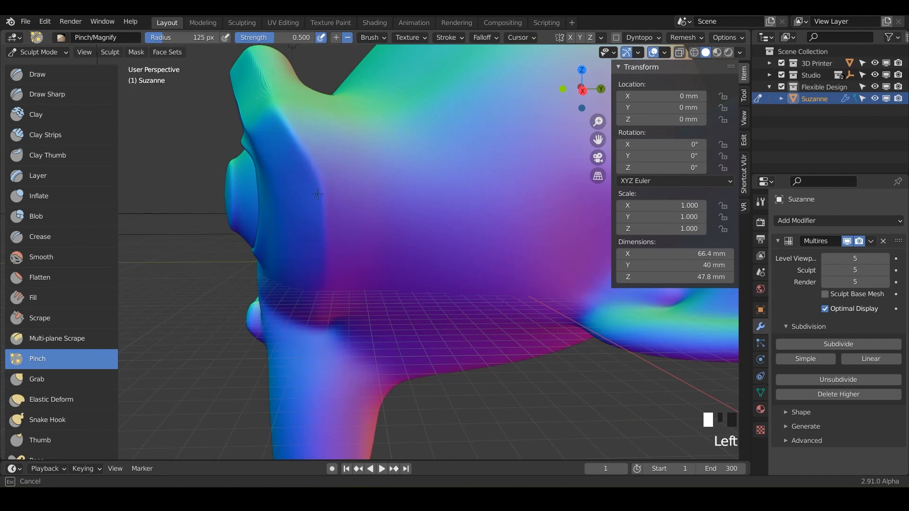
pyautogui.moveTo(332, 204); pyautogui.dragTo(333, 219)
# Step: Pinch a sharp ridge along the right side of Suzanne's forehead at strength 0.500, working it from the front and the side
pyautogui.scroll(-5, 333, 219)
pyautogui.moveTo(355, 218)
pyautogui.keyDown('shift'); pyautogui.mouseDown(button='middle')
pyautogui.moveTo(308, 240)
pyautogui.moveTo(378, 255)
pyautogui.moveTo(387, 280)
pyautogui.moveTo(316, 220)
pyautogui.moveTo(375, 229)
pyautogui.mouseUp(button='middle'); pyautogui.keyUp('shift')
pyautogui.scroll(3, 378, 255)
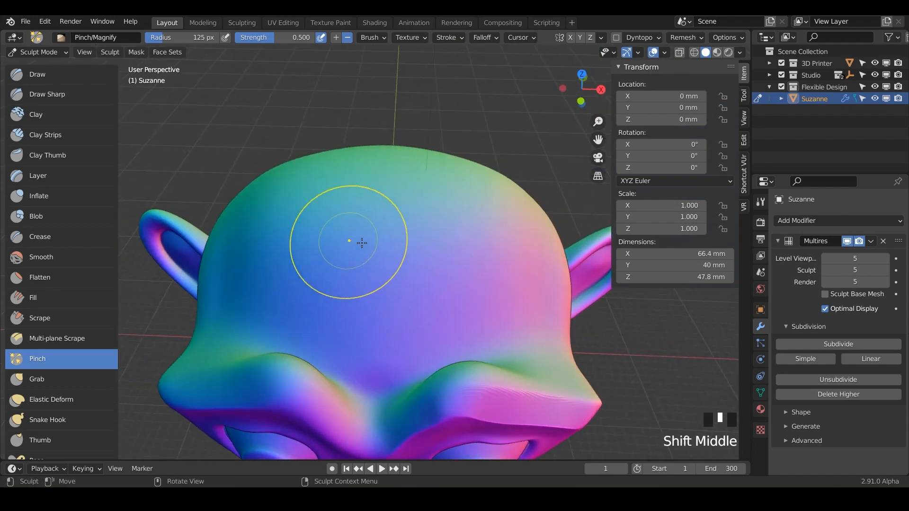
pyautogui.moveTo(280, 219); pyautogui.dragTo(286, 226)
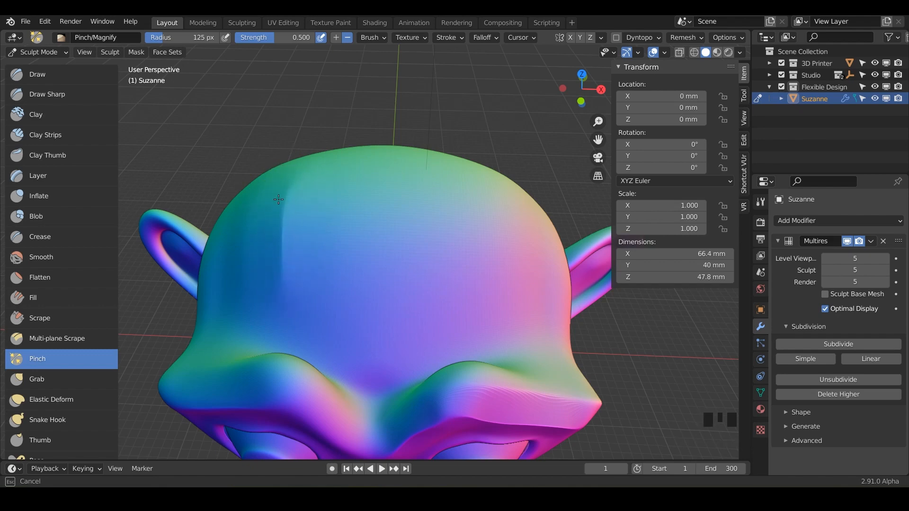
pyautogui.moveTo(279, 199); pyautogui.dragTo(280, 202)
pyautogui.moveTo(280, 202); pyautogui.dragTo(393, 220, button='middle')
pyautogui.moveTo(323, 249); pyautogui.dragTo(430, 268, button='middle')
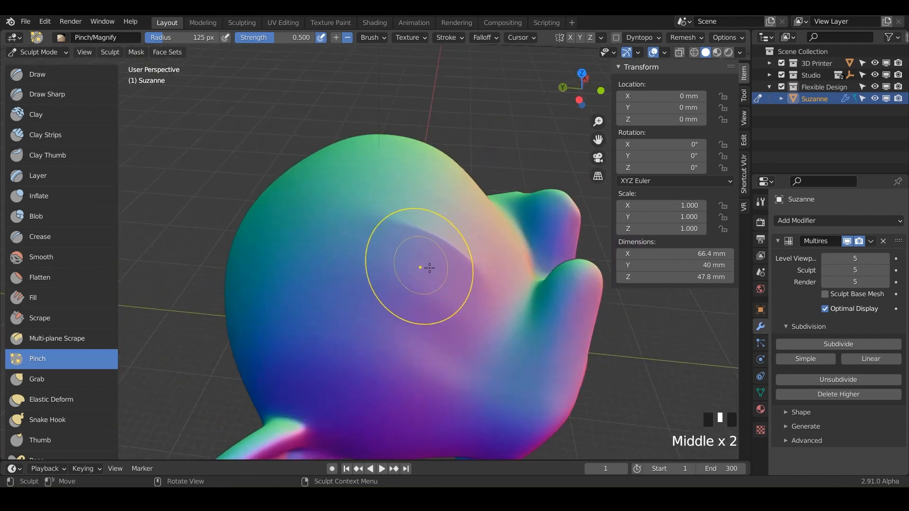
pyautogui.moveTo(429, 268); pyautogui.dragTo(450, 329)
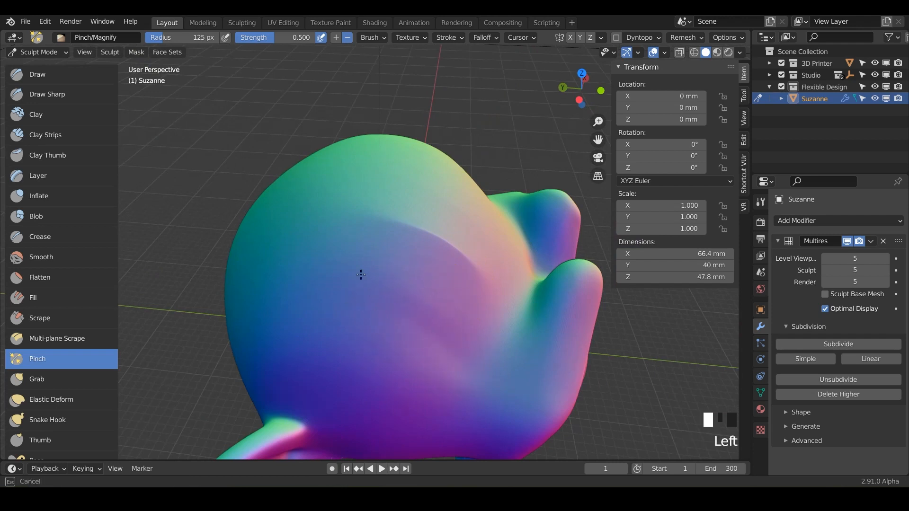
pyautogui.moveTo(360, 275)
pyautogui.mouseDown()
pyautogui.moveTo(406, 345)
pyautogui.moveTo(371, 352)
pyautogui.moveTo(406, 339)
pyautogui.mouseUp()
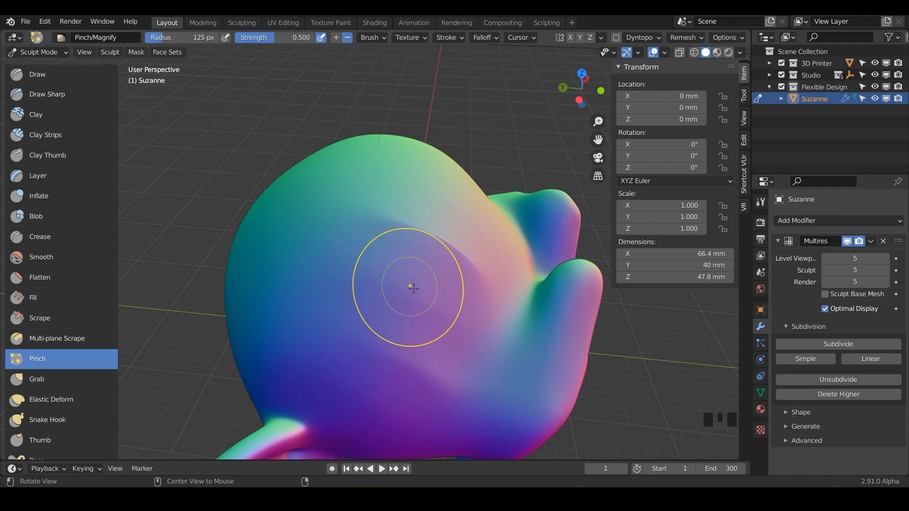
# Step: Magnify the dip between Suzanne's brows with inverted Pinch strokes at strength 0.500
pyautogui.moveTo(412, 284)
pyautogui.mouseDown(button='middle')
pyautogui.moveTo(331, 260)
pyautogui.moveTo(341, 270)
pyautogui.moveTo(369, 247)
pyautogui.moveTo(314, 203)
pyautogui.moveTo(353, 207)
pyautogui.moveTo(352, 157)
pyautogui.moveTo(341, 178)
pyautogui.moveTo(308, 115)
pyautogui.moveTo(331, 132)
pyautogui.mouseUp(button='middle')
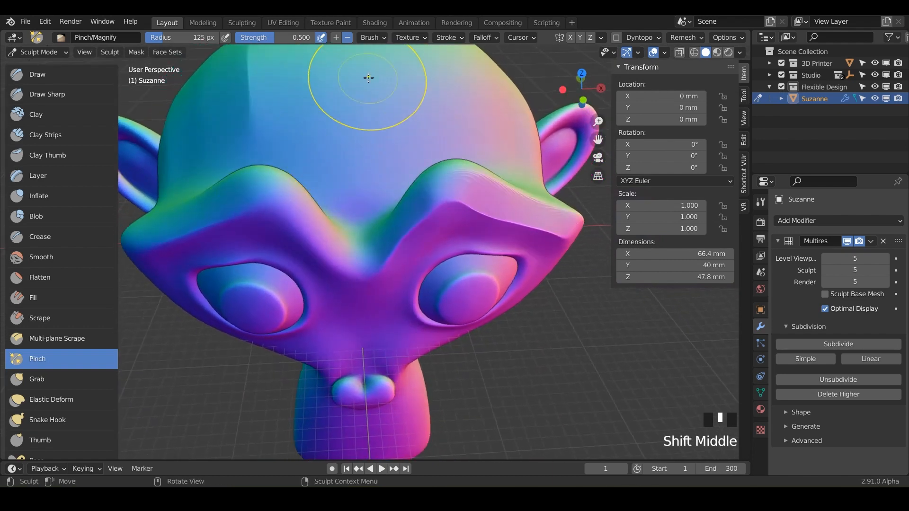
pyautogui.moveTo(355, 239); pyautogui.dragTo(365, 178, button='middle')
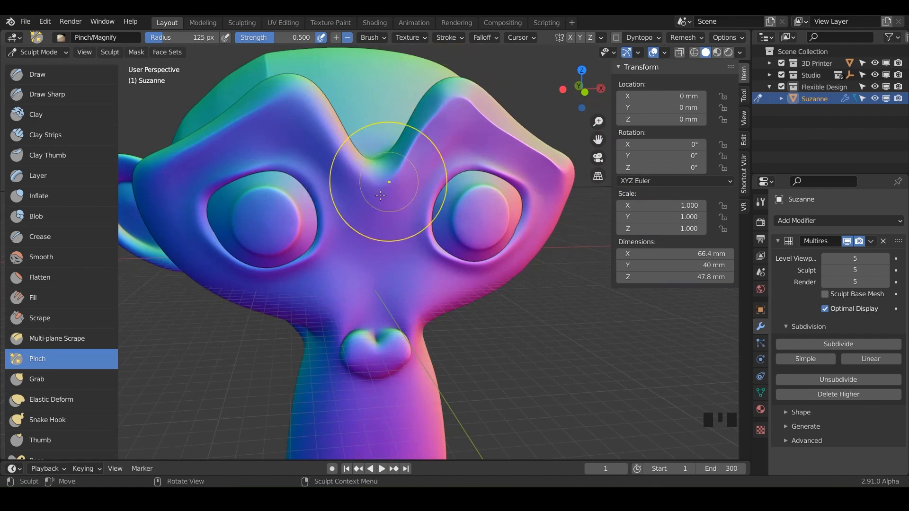
pyautogui.scroll(3, 378, 181)
pyautogui.keyDown('ctrl'); pyautogui.moveTo(348, 138); pyautogui.dragTo(339, 138); pyautogui.keyUp('ctrl')
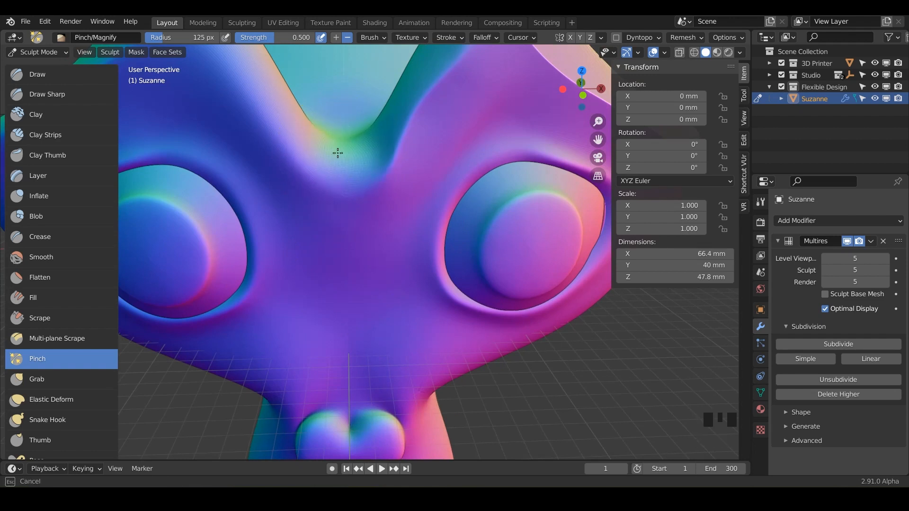
pyautogui.keyDown('ctrl'); pyautogui.moveTo(337, 152); pyautogui.dragTo(328, 155); pyautogui.keyUp('ctrl')
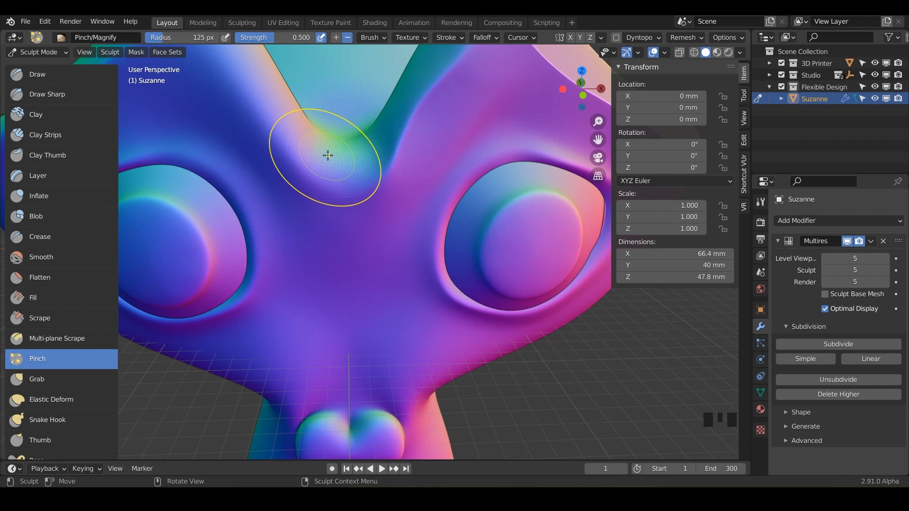
# Step: Magnify the dip between the brows further with inverted Pinch strokes at strength 1.000 and a brush radius of 233 px
pyautogui.moveTo(339, 154); pyautogui.dragTo(339, 186, button='middle')
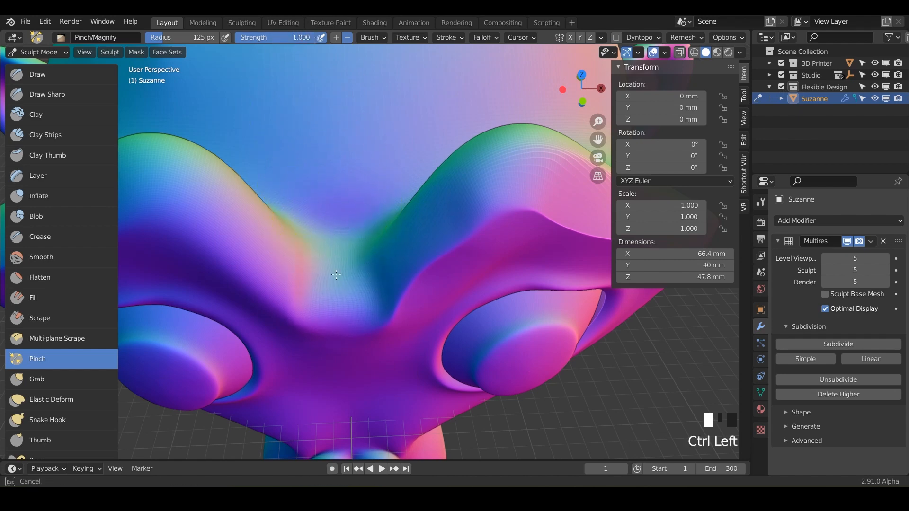
pyautogui.hotkey('ctrl', 'z')
pyautogui.keyDown('shift'); pyautogui.moveTo(314, 349); pyautogui.dragTo(352, 248, button='middle'); pyautogui.keyUp('shift')
pyautogui.scroll(2, 337, 321)
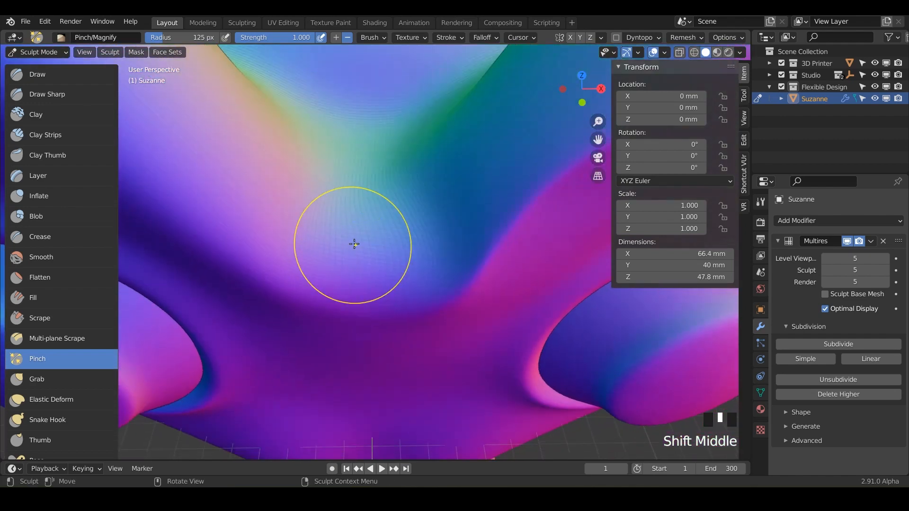
pyautogui.press('f')
pyautogui.click(402, 258)
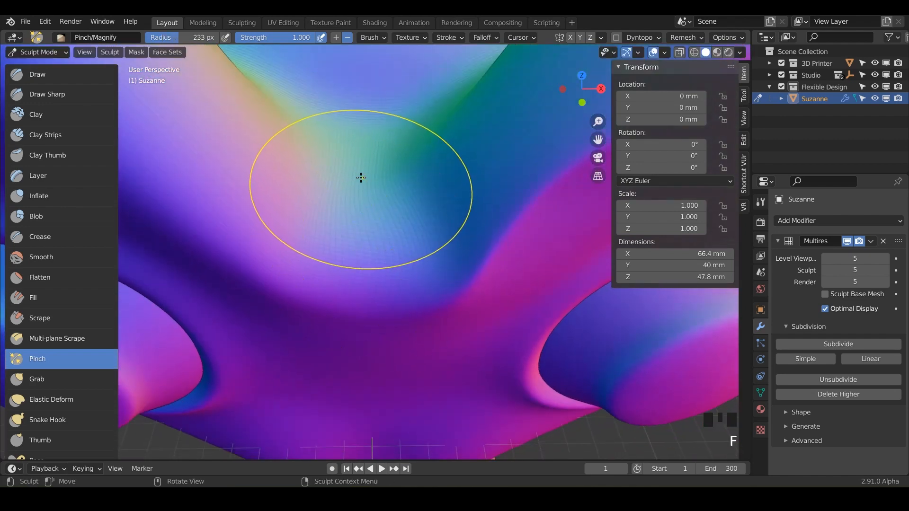
pyautogui.keyDown('ctrl'); pyautogui.moveTo(357, 171); pyautogui.dragTo(354, 181); pyautogui.keyUp('ctrl')
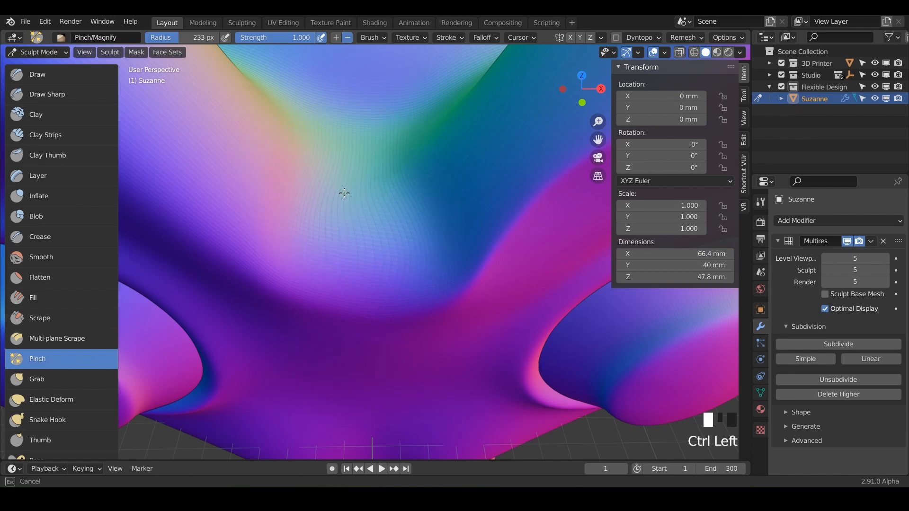
pyautogui.keyDown('ctrl'); pyautogui.moveTo(342, 221); pyautogui.dragTo(354, 206); pyautogui.keyUp('ctrl')
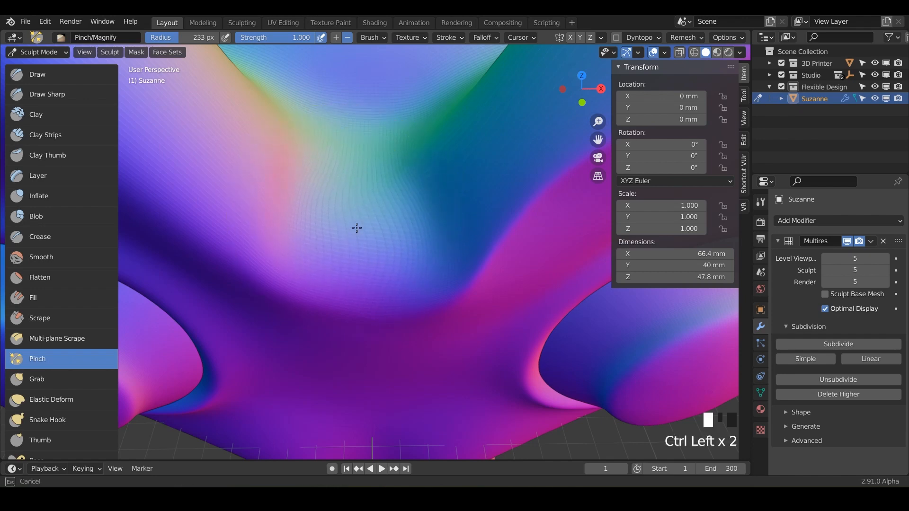
pyautogui.moveTo(349, 243)
pyautogui.keyDown('ctrl'); pyautogui.mouseDown()
pyautogui.moveTo(349, 208)
pyautogui.moveTo(350, 222)
pyautogui.mouseUp(); pyautogui.keyUp('ctrl')
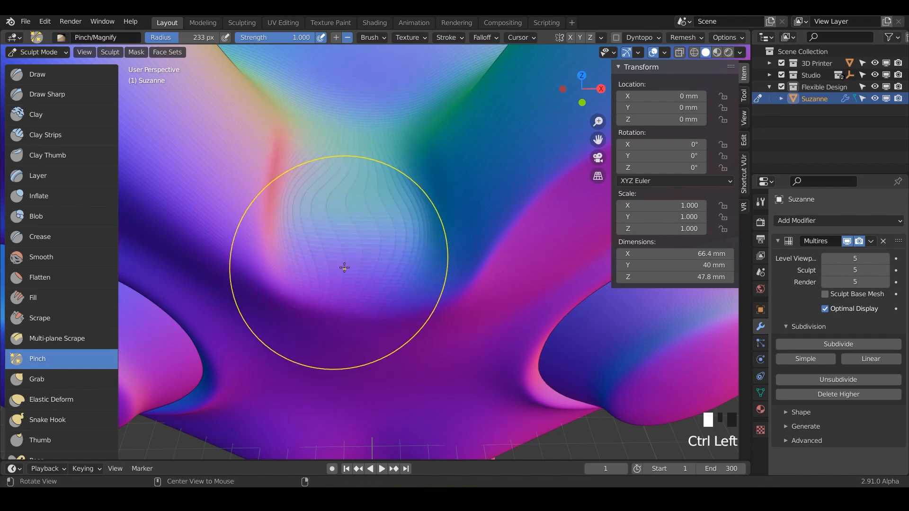
pyautogui.moveTo(345, 268); pyautogui.dragTo(345, 263, button='middle')
pyautogui.scroll(-4, 345, 264)
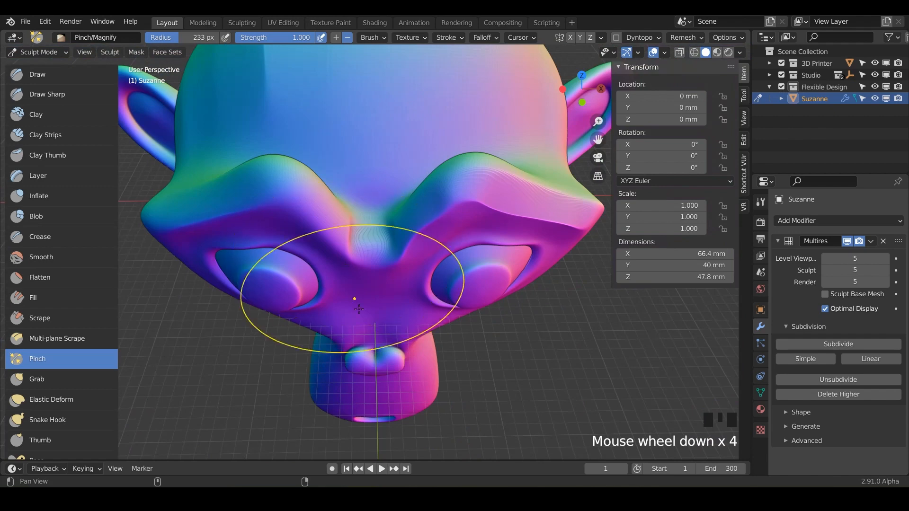
# Step: Magnify the outer end of Suzanne's right brow and the temple behind it with inverted Pinch strokes at strength 1.000
pyautogui.moveTo(358, 308)
pyautogui.mouseDown(button='middle')
pyautogui.moveTo(325, 303)
pyautogui.moveTo(378, 214)
pyautogui.moveTo(445, 189)
pyautogui.mouseUp(button='middle')
pyautogui.keyDown('ctrl'); pyautogui.moveTo(430, 154); pyautogui.dragTo(415, 211); pyautogui.keyUp('ctrl')
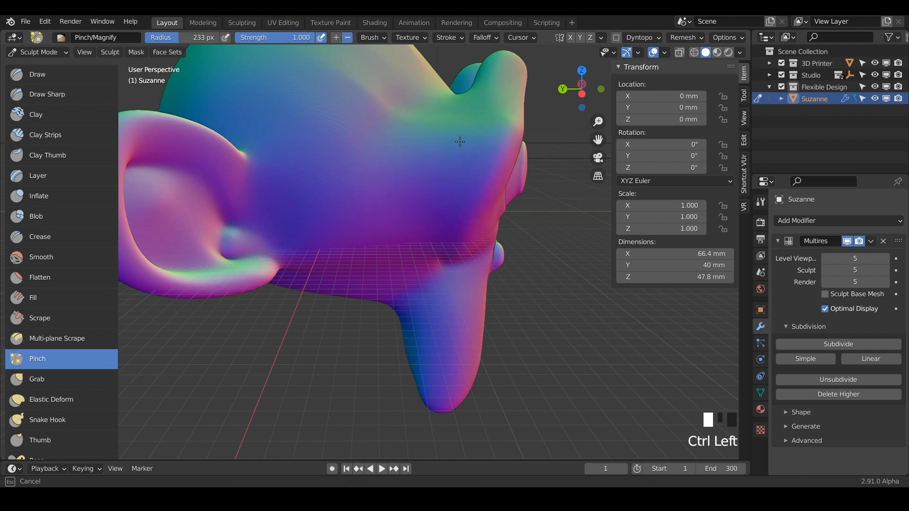
pyautogui.keyDown('ctrl'); pyautogui.moveTo(450, 172); pyautogui.dragTo(450, 148); pyautogui.keyUp('ctrl')
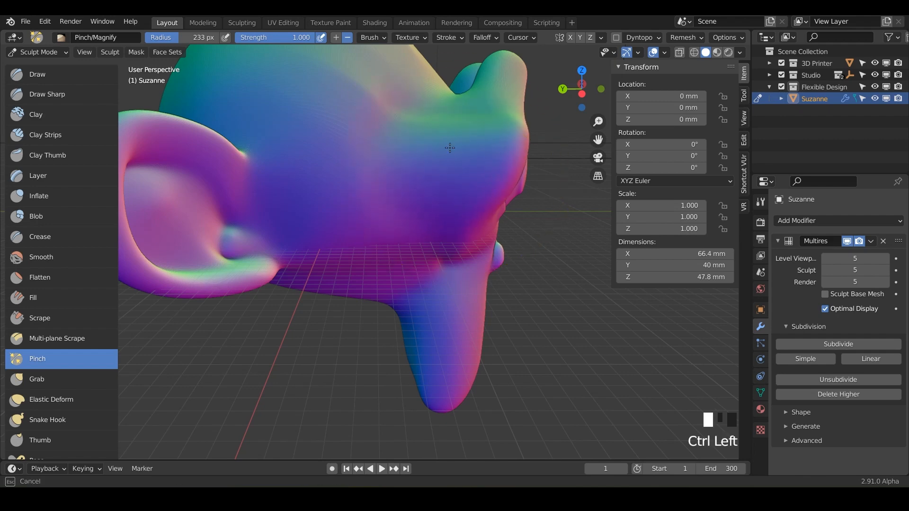
pyautogui.keyDown('ctrl'); pyautogui.moveTo(434, 195); pyautogui.dragTo(436, 171); pyautogui.keyUp('ctrl')
pyautogui.moveTo(433, 219)
pyautogui.mouseDown(button='middle')
pyautogui.moveTo(416, 239)
pyautogui.moveTo(462, 262)
pyautogui.moveTo(409, 251)
pyautogui.moveTo(449, 240)
pyautogui.mouseUp(button='middle')
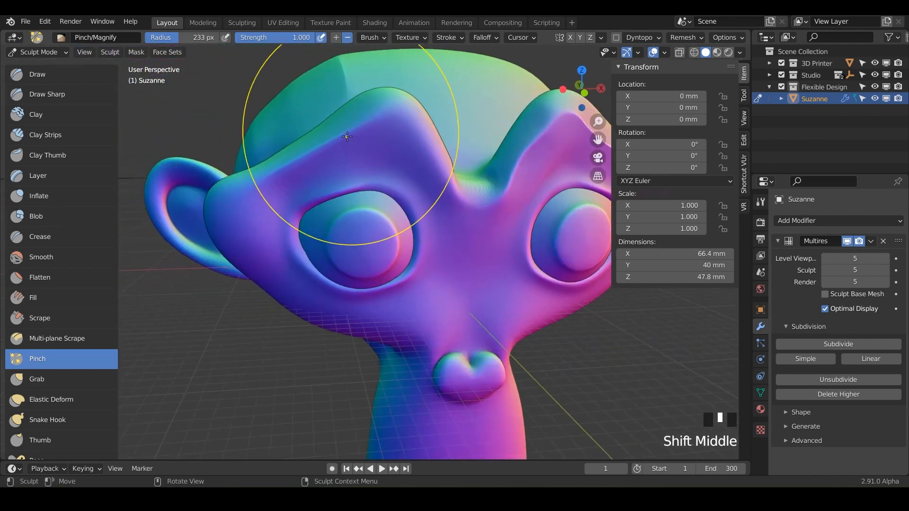
# Step: Pinch a long ridge across the left side of Suzanne's head between the brow and the ear at strength 1.000
pyautogui.moveTo(426, 187)
pyautogui.mouseDown(button='middle')
pyautogui.moveTo(322, 171)
pyautogui.moveTo(335, 317)
pyautogui.moveTo(446, 244)
pyautogui.moveTo(442, 234)
pyautogui.mouseUp(button='middle')
pyautogui.moveTo(442, 234); pyautogui.dragTo(477, 313)
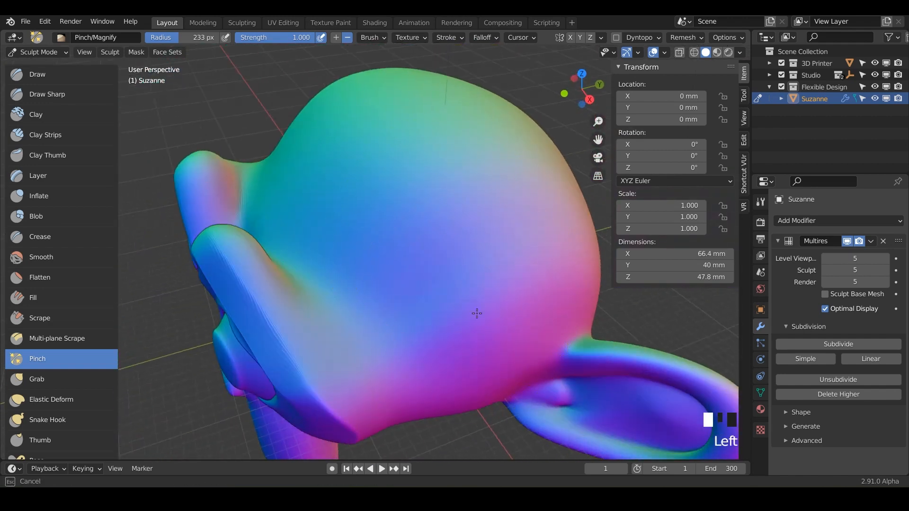
pyautogui.moveTo(534, 278); pyautogui.dragTo(534, 278)
pyautogui.moveTo(456, 319)
pyautogui.mouseDown(button='middle')
pyautogui.moveTo(425, 308)
pyautogui.moveTo(417, 290)
pyautogui.mouseUp(button='middle')
pyautogui.moveTo(440, 249)
pyautogui.mouseDown()
pyautogui.moveTo(513, 258)
pyautogui.moveTo(517, 273)
pyautogui.mouseUp()
pyautogui.moveTo(517, 273)
pyautogui.mouseDown(button='middle')
pyautogui.moveTo(415, 253)
pyautogui.moveTo(483, 265)
pyautogui.mouseUp(button='middle')
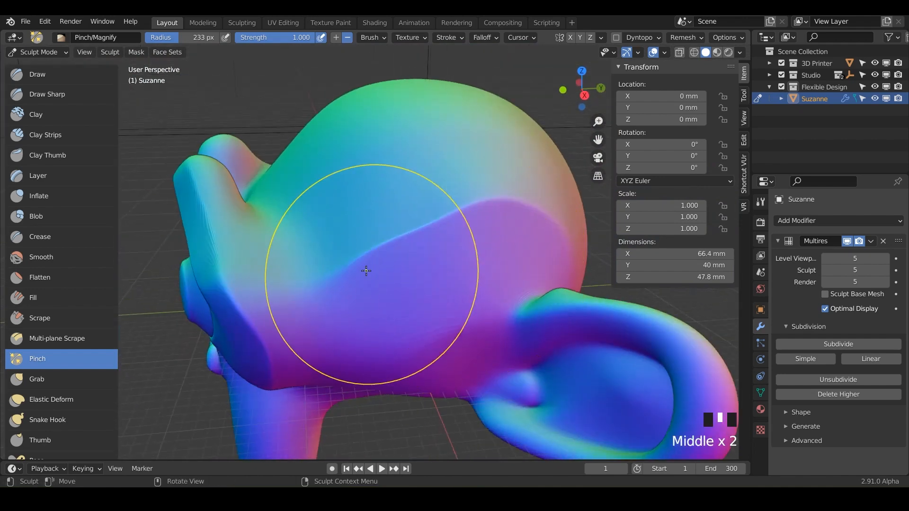
pyautogui.moveTo(366, 270); pyautogui.dragTo(333, 278)
pyautogui.moveTo(478, 279); pyautogui.dragTo(437, 270)
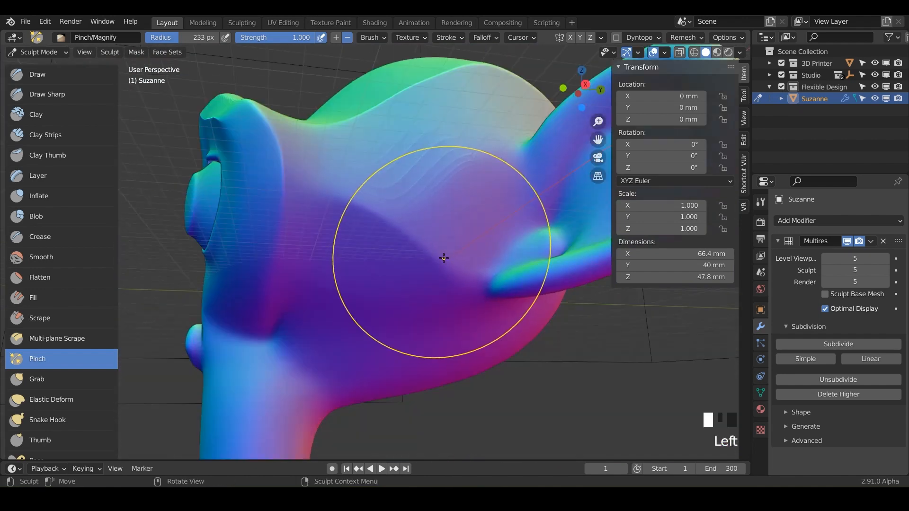
# Step: Pinch the back of Suzanne's head and the edge under the left cheek beside the jaw at strength 1.000
pyautogui.moveTo(460, 289); pyautogui.dragTo(365, 223, button='middle')
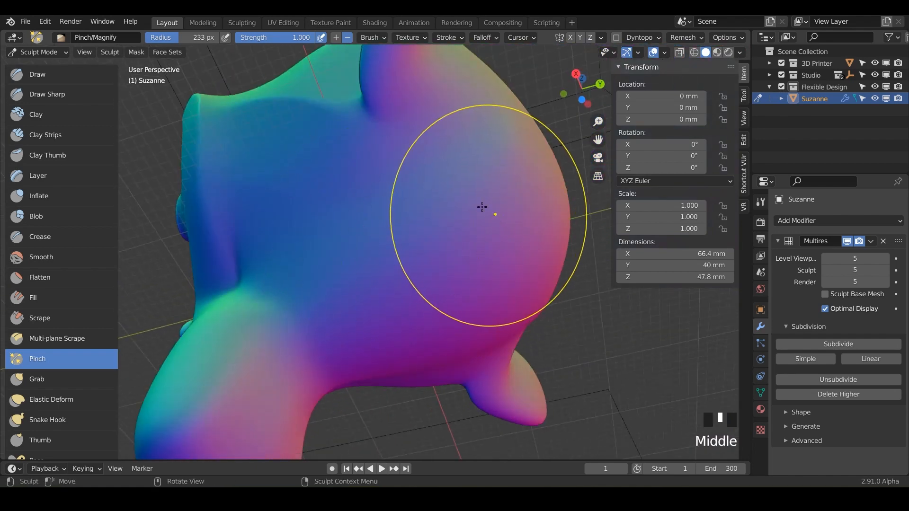
pyautogui.moveTo(483, 206); pyautogui.dragTo(397, 181)
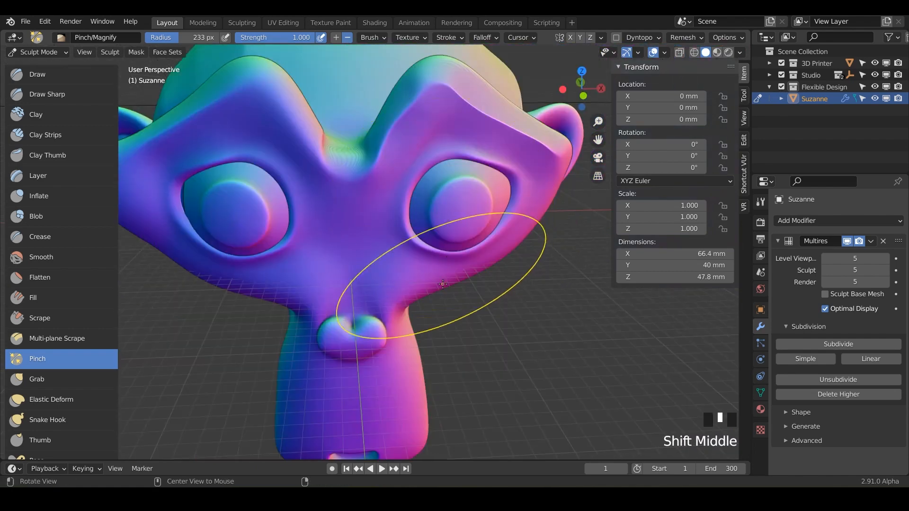
pyautogui.moveTo(444, 278); pyautogui.dragTo(348, 276, button='middle')
pyautogui.moveTo(360, 256); pyautogui.dragTo(381, 213)
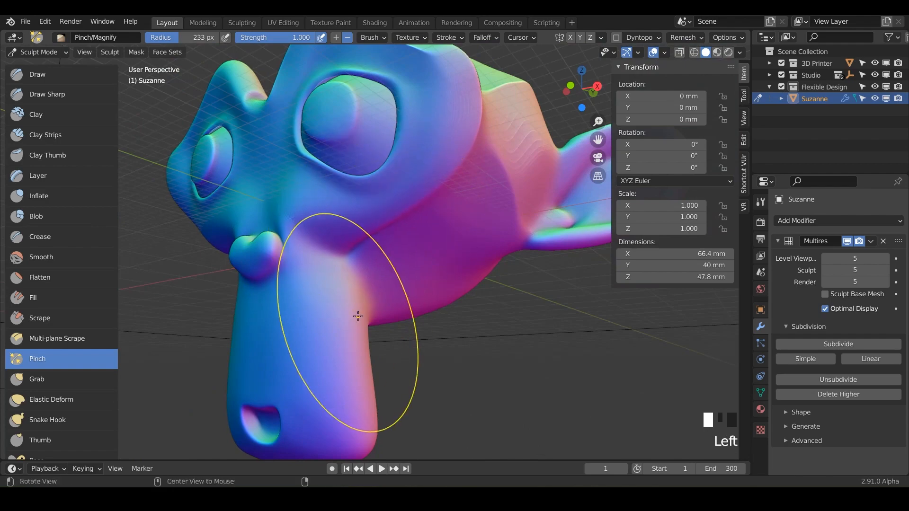
pyautogui.moveTo(305, 305)
pyautogui.mouseDown(button='middle')
pyautogui.moveTo(346, 284)
pyautogui.moveTo(278, 316)
pyautogui.mouseUp(button='middle')
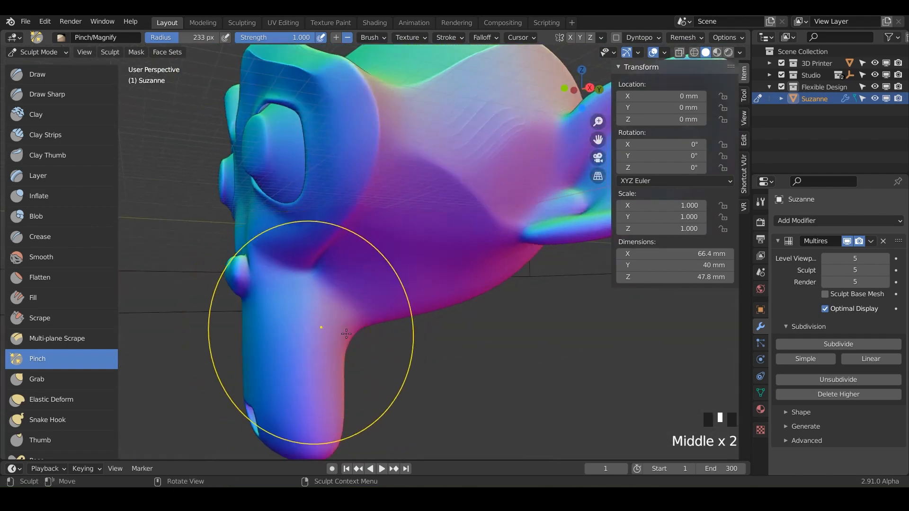